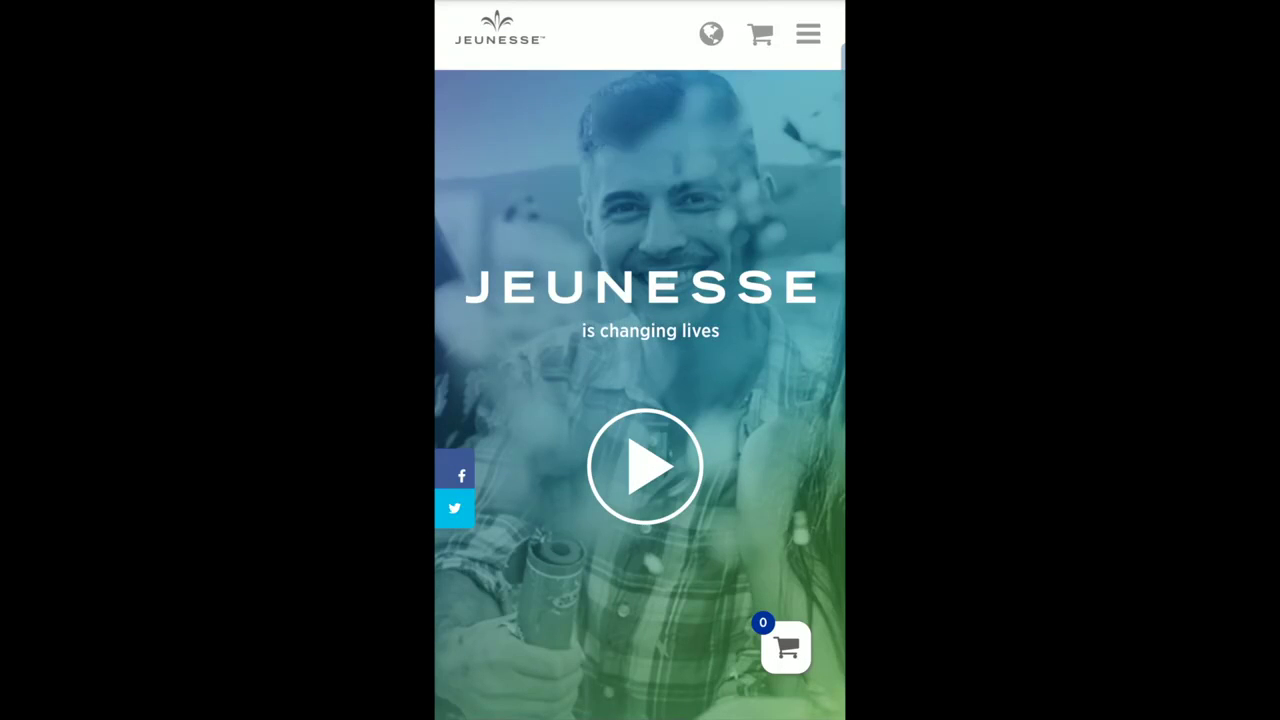
Scroll down the Jeunesse home page toward the Opportunity sign-up link.
scroll(640, 360, down, 3)
scroll(640, 360, down, 7)
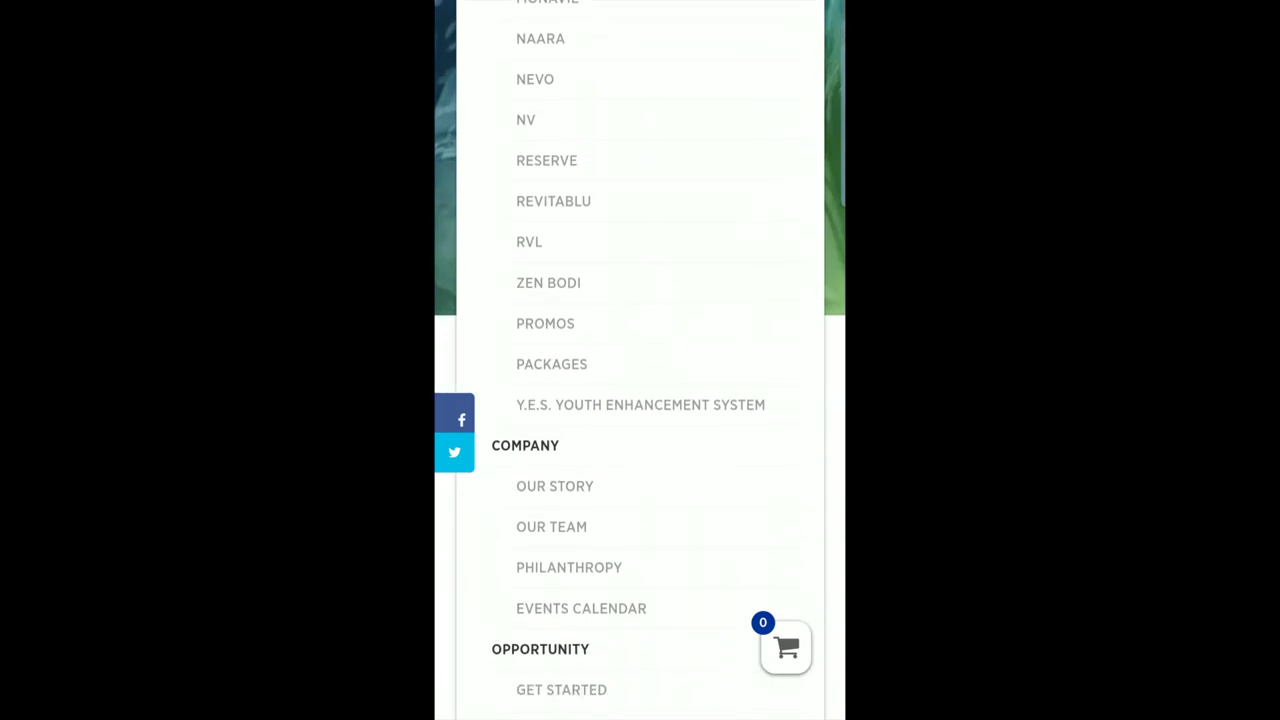
scroll(640, 360, down, 2)
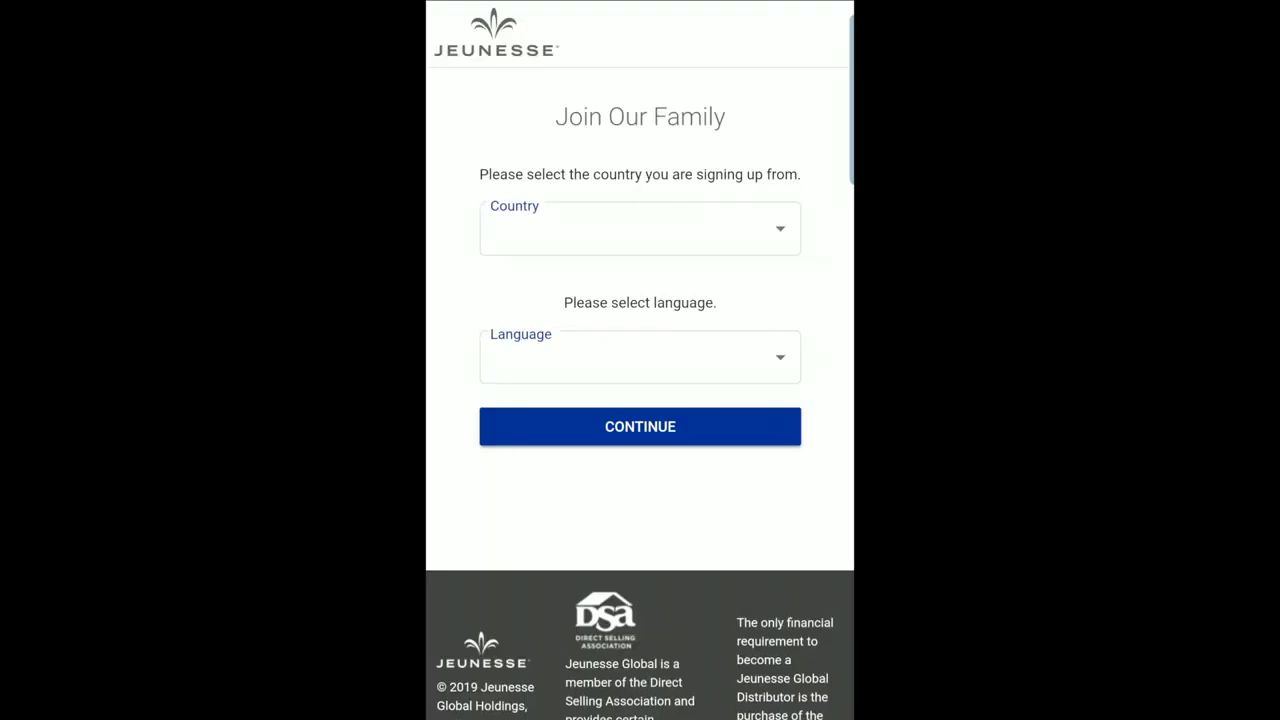
Choose USA as the country and English as the language, then continue.
click(640, 228)
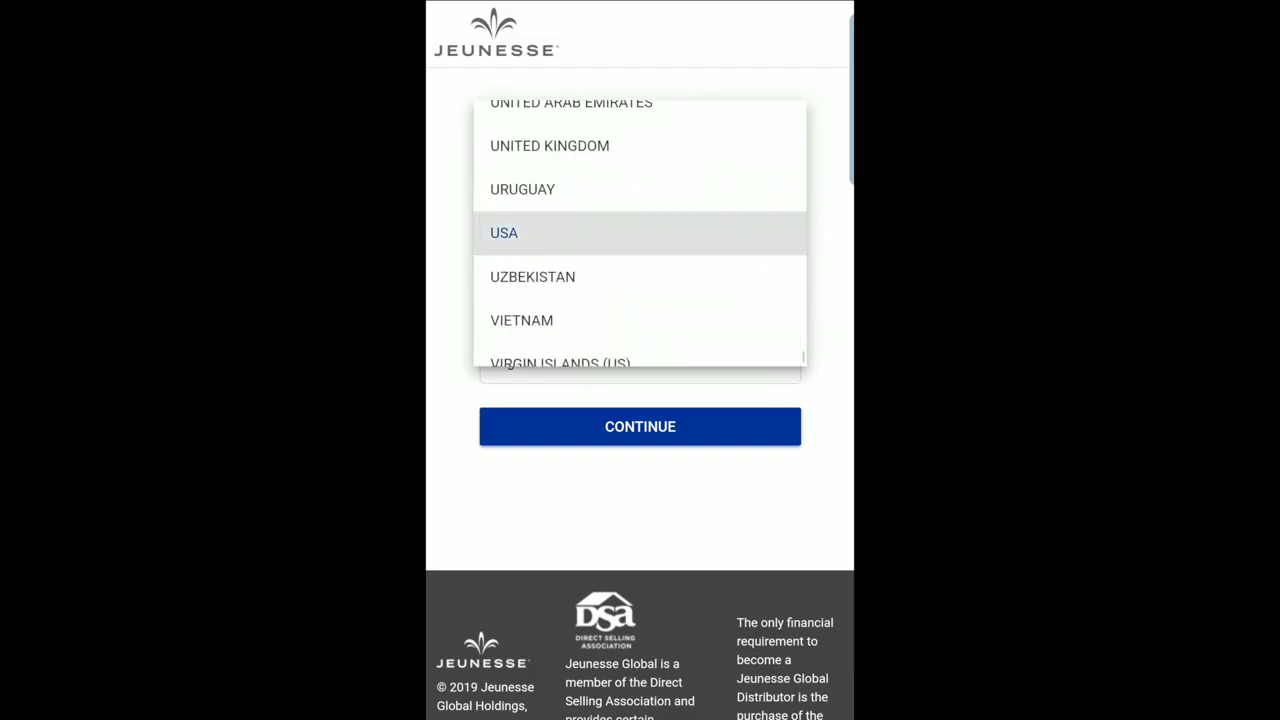
click(640, 231)
click(640, 357)
click(560, 363)
click(505, 426)
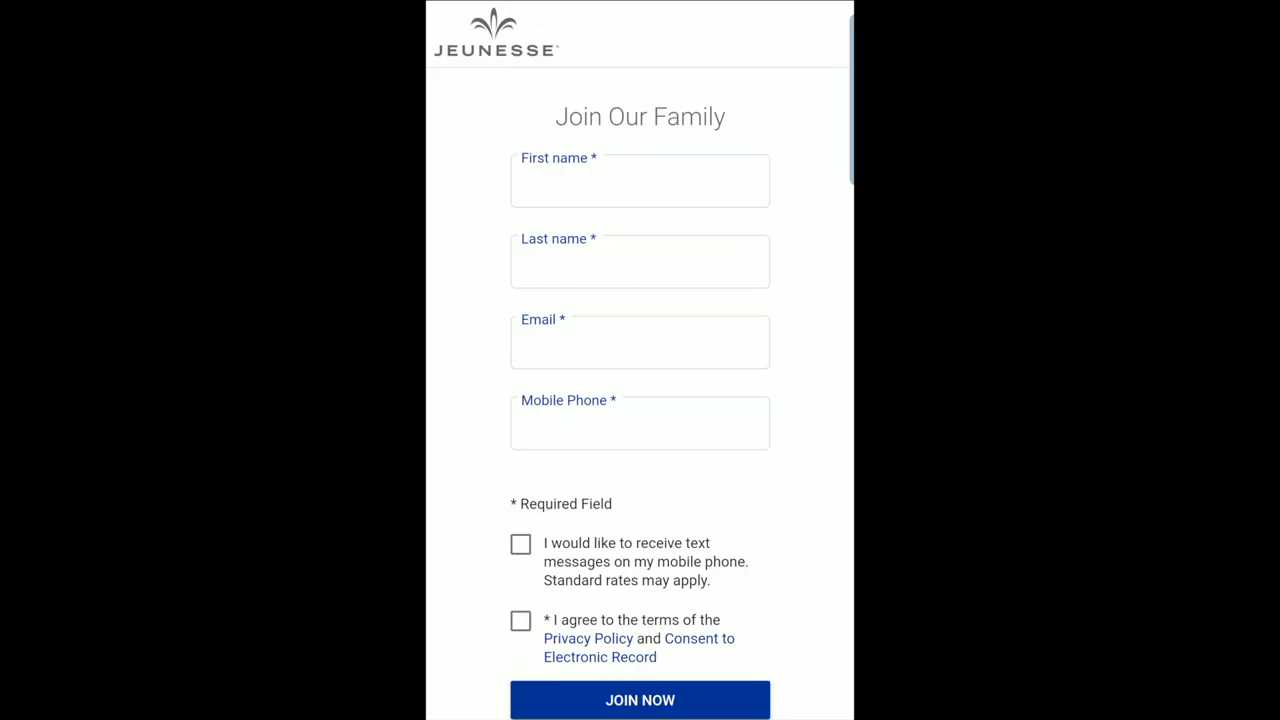
Fill in the applicant's first name, last name, e-mail address and mobile number.
click(640, 181)
text(Jason)
key(Tab)
text(Testing)
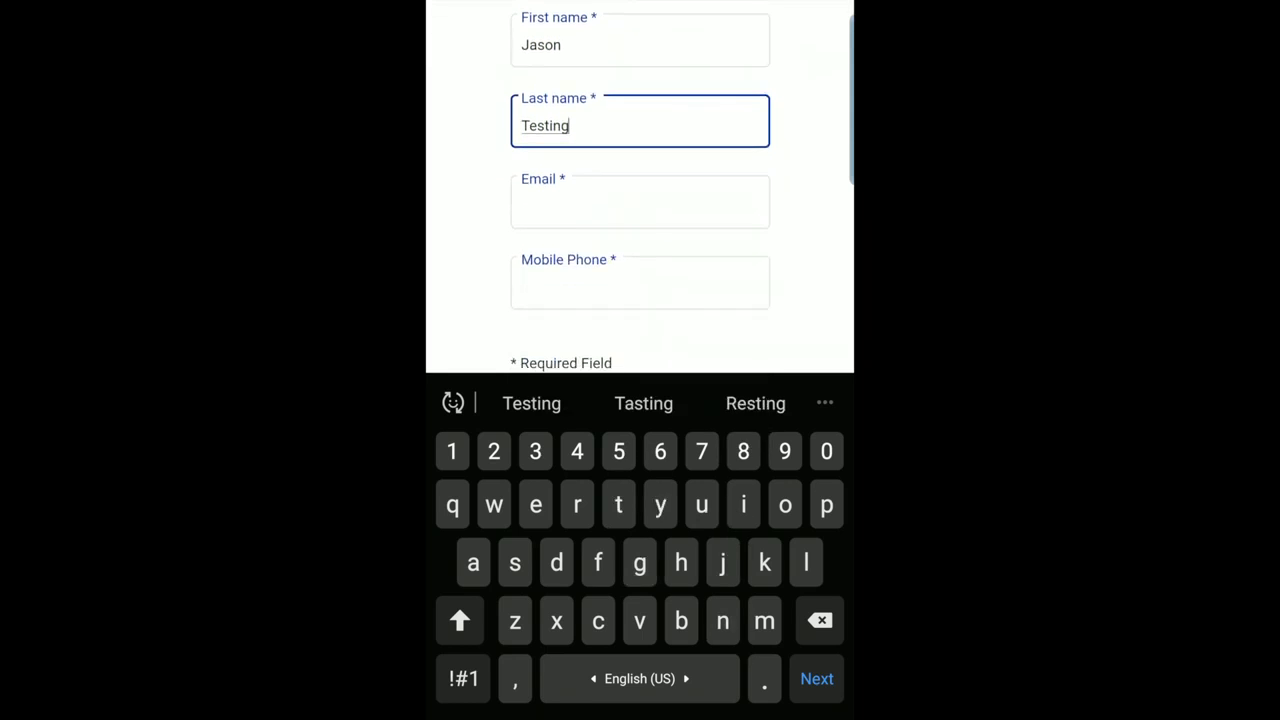
key(Tab)
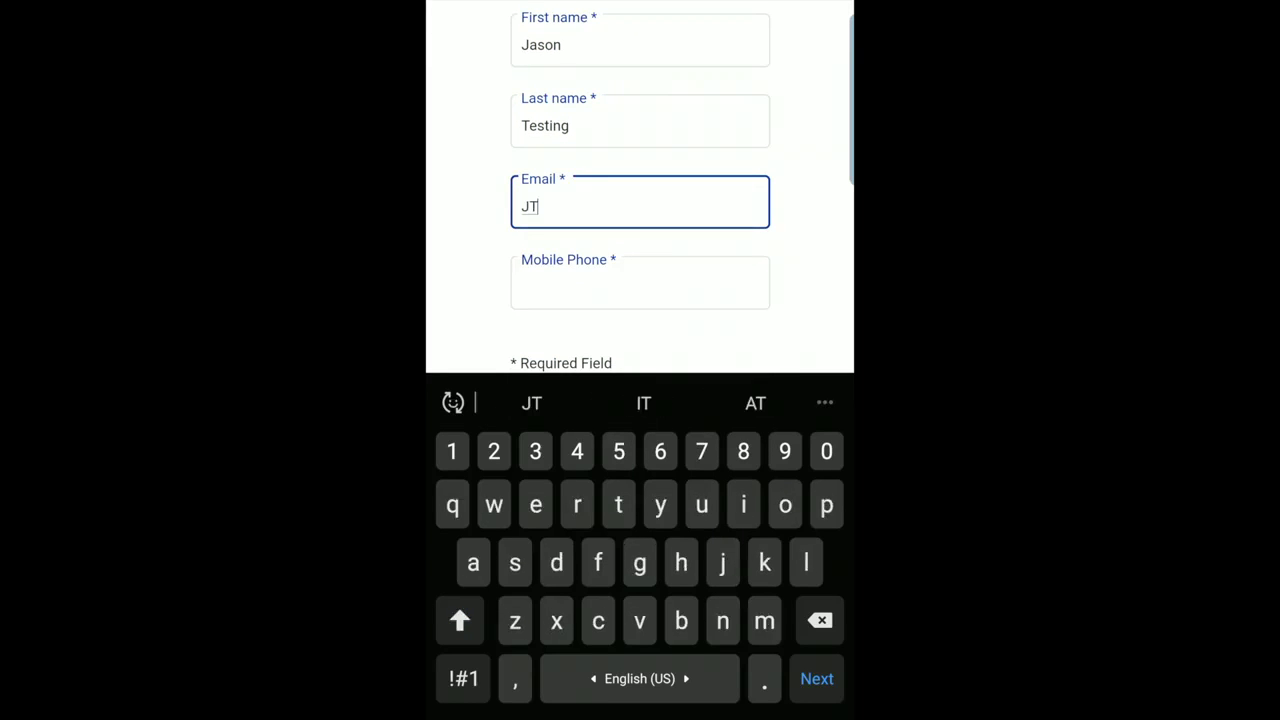
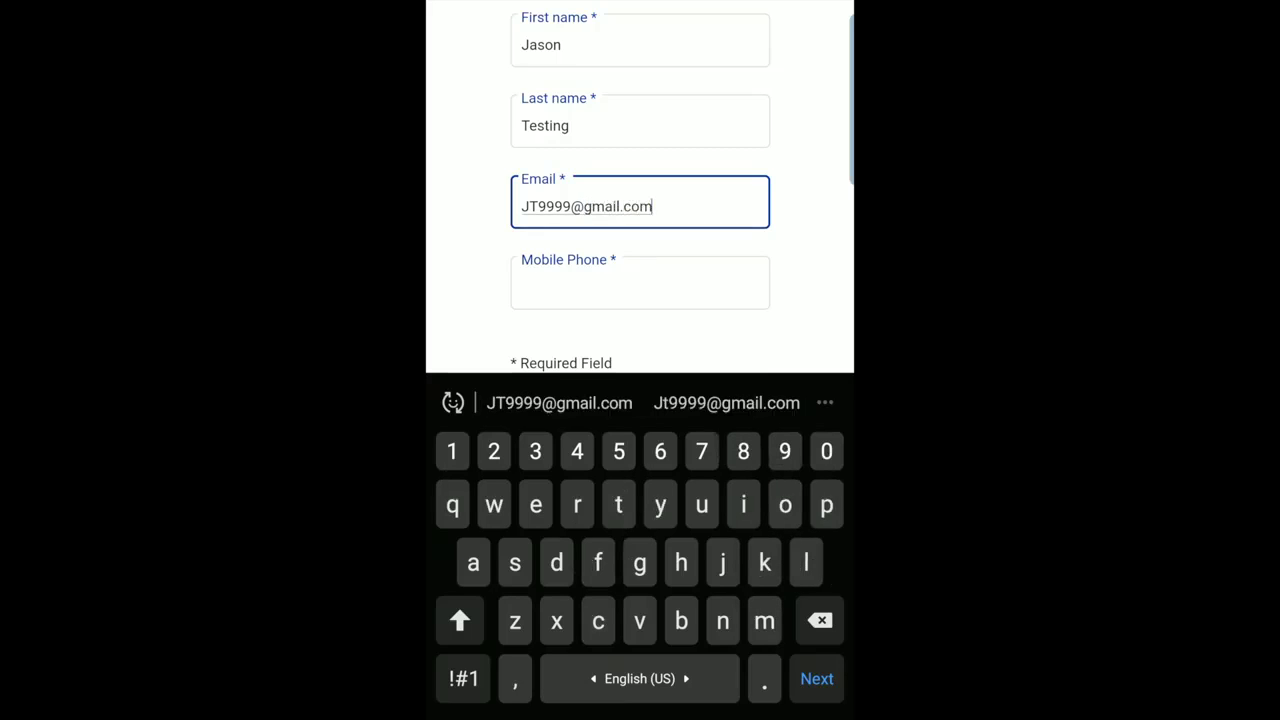
key(Tab)
text(407000)
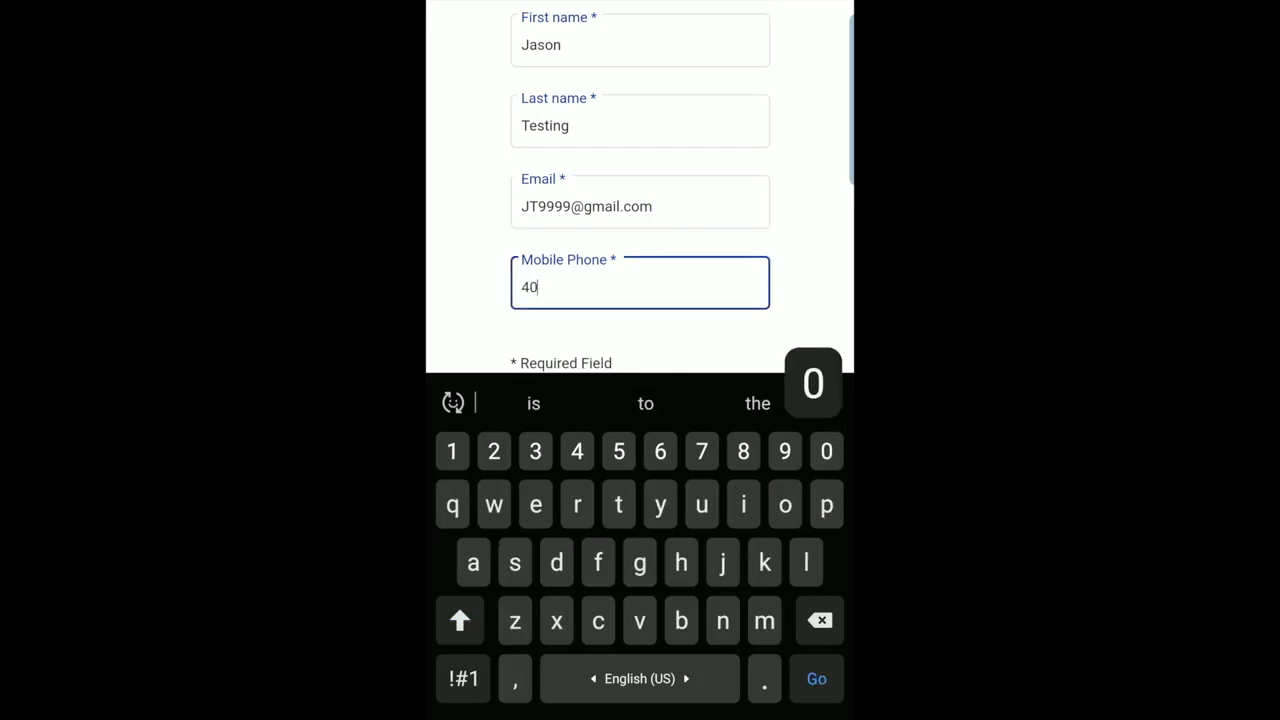
Opt in to text messages, accept the privacy policy, and submit the join form.
scroll(640, 200, down, 3)
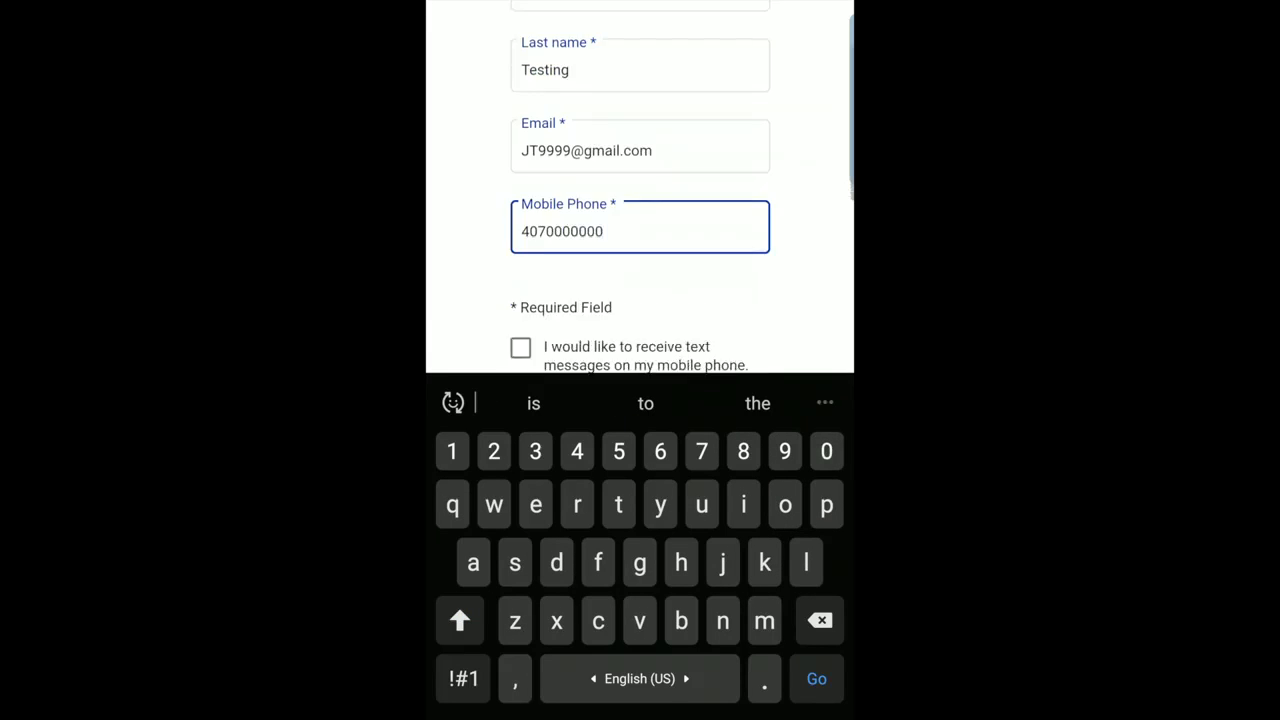
click(520, 189)
click(520, 335)
click(640, 414)
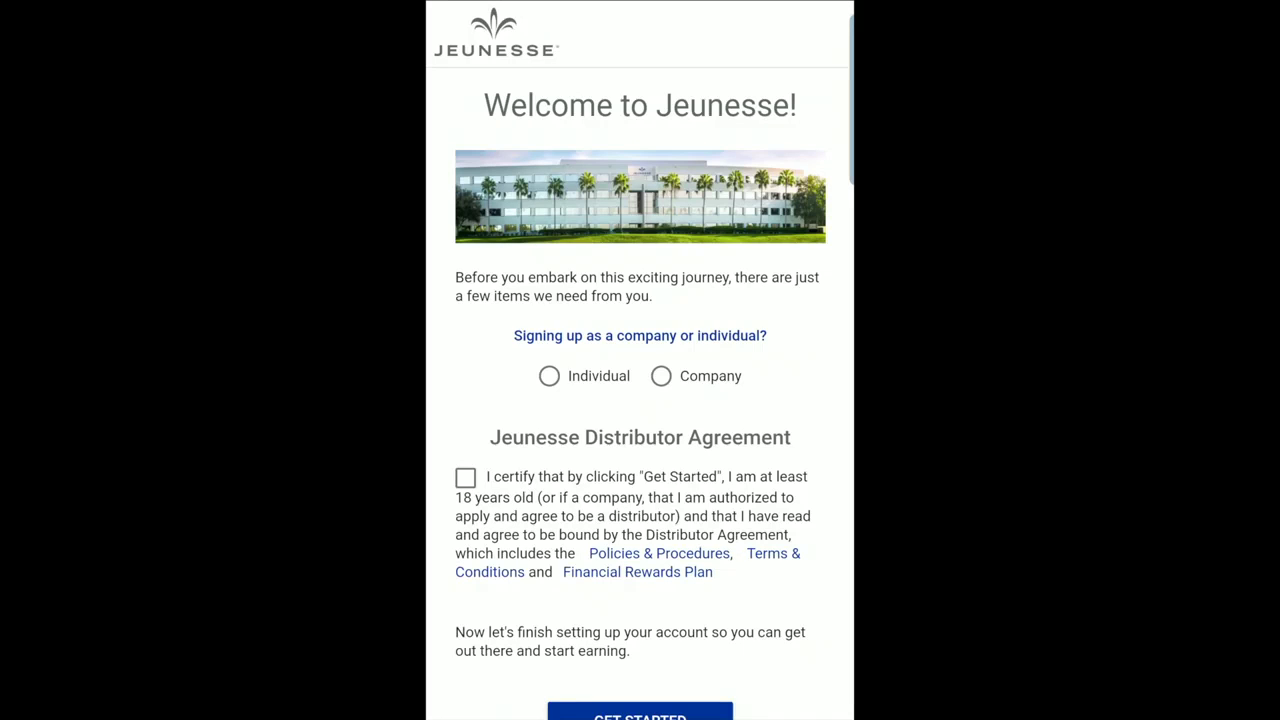
Register as an individual, accept the distributor agreement, and start the mailing address with location access.
click(549, 376)
click(465, 477)
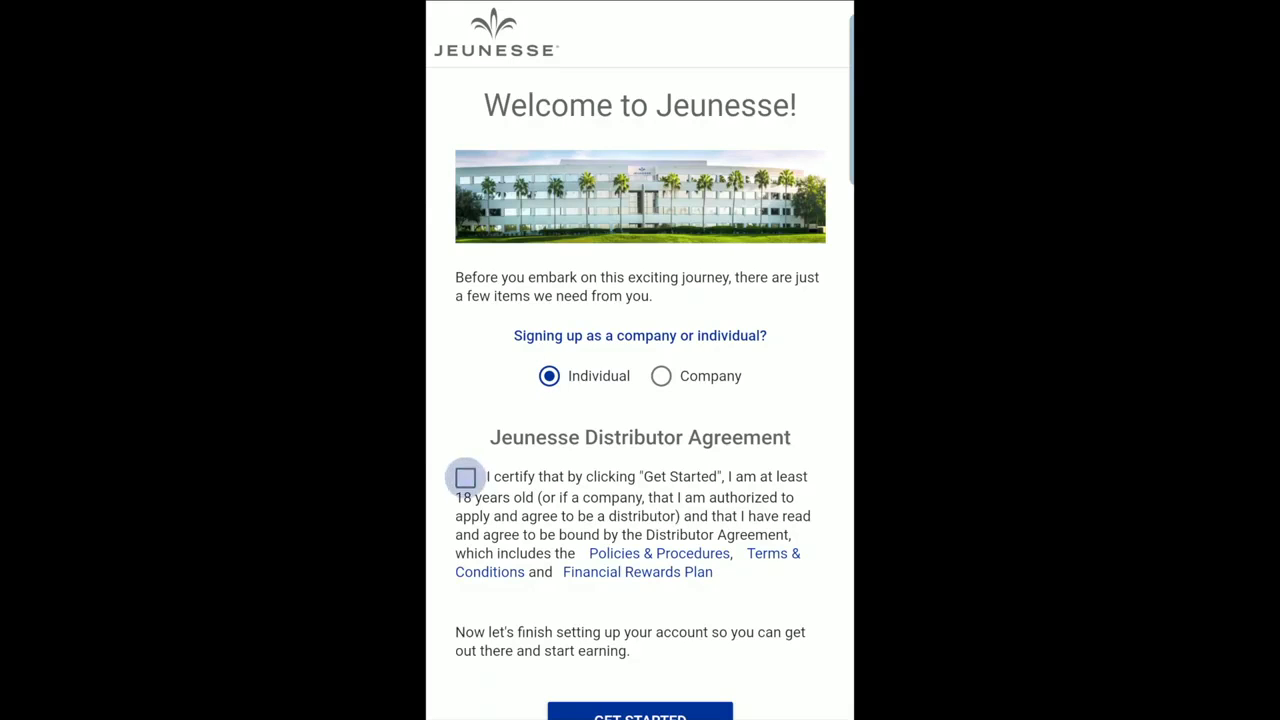
scroll(640, 360, down, 2)
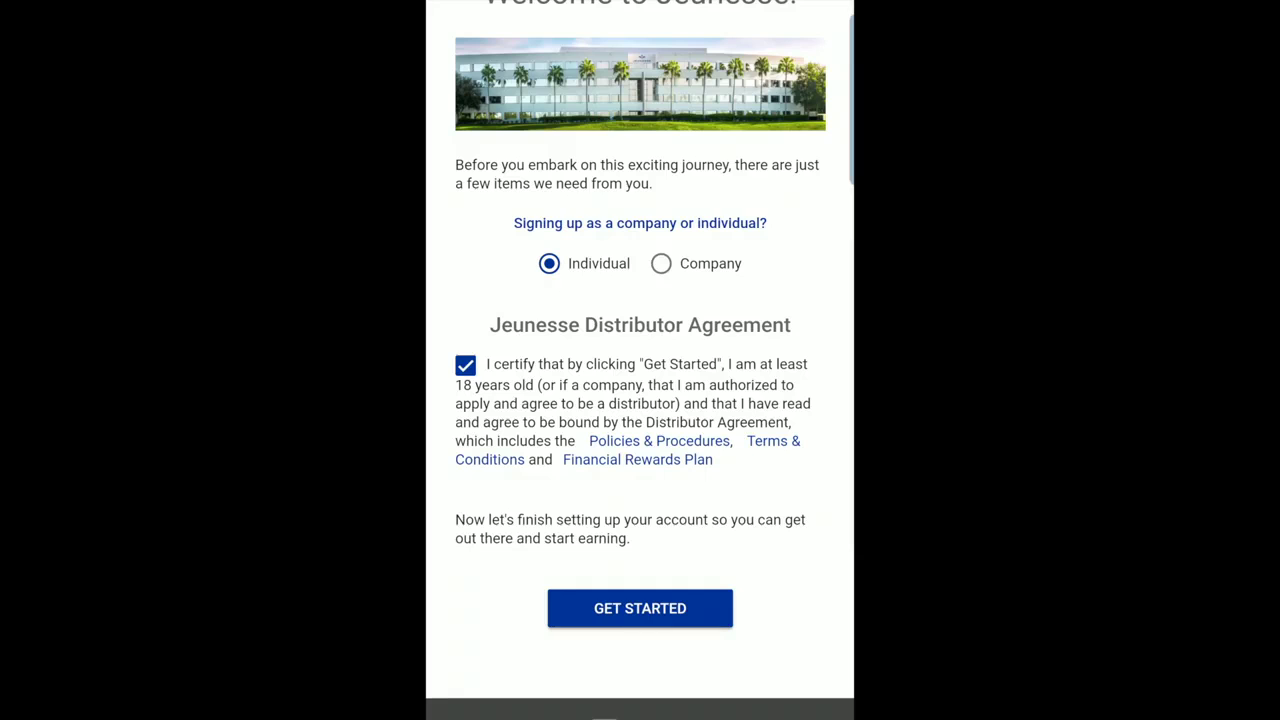
click(640, 608)
click(600, 210)
click(780, 376)
text(701 i)
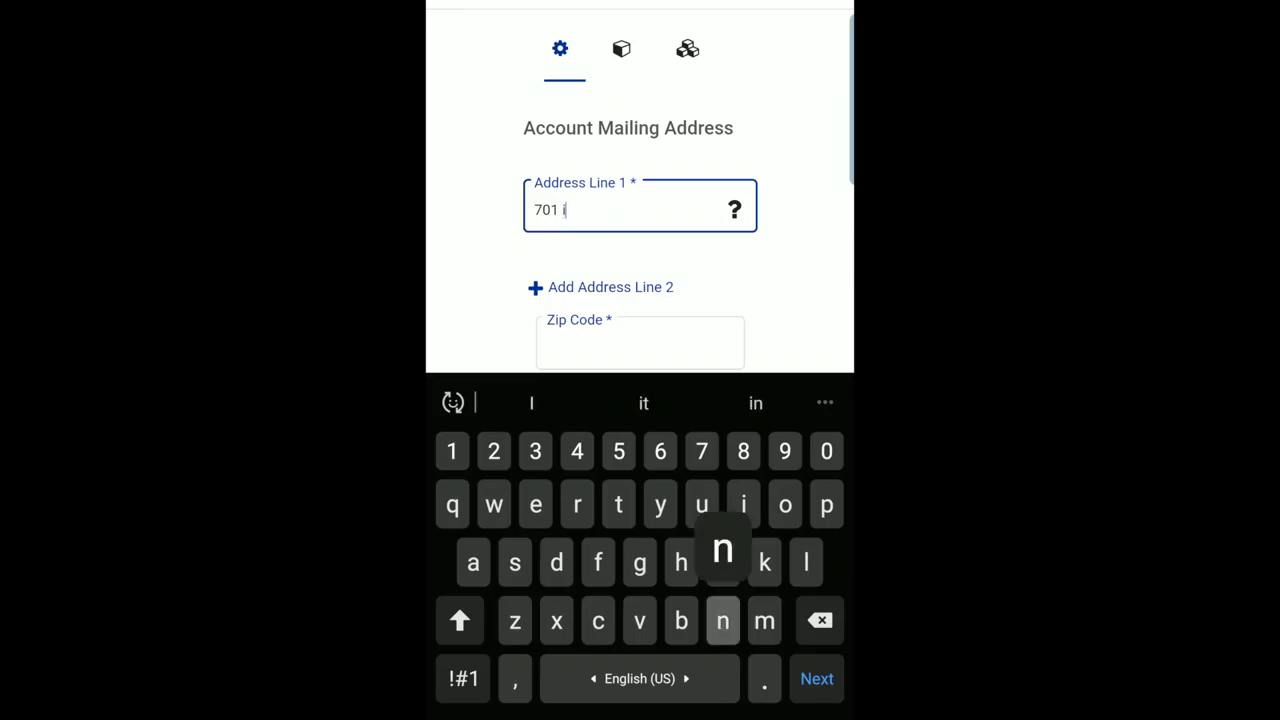
text(nternational)
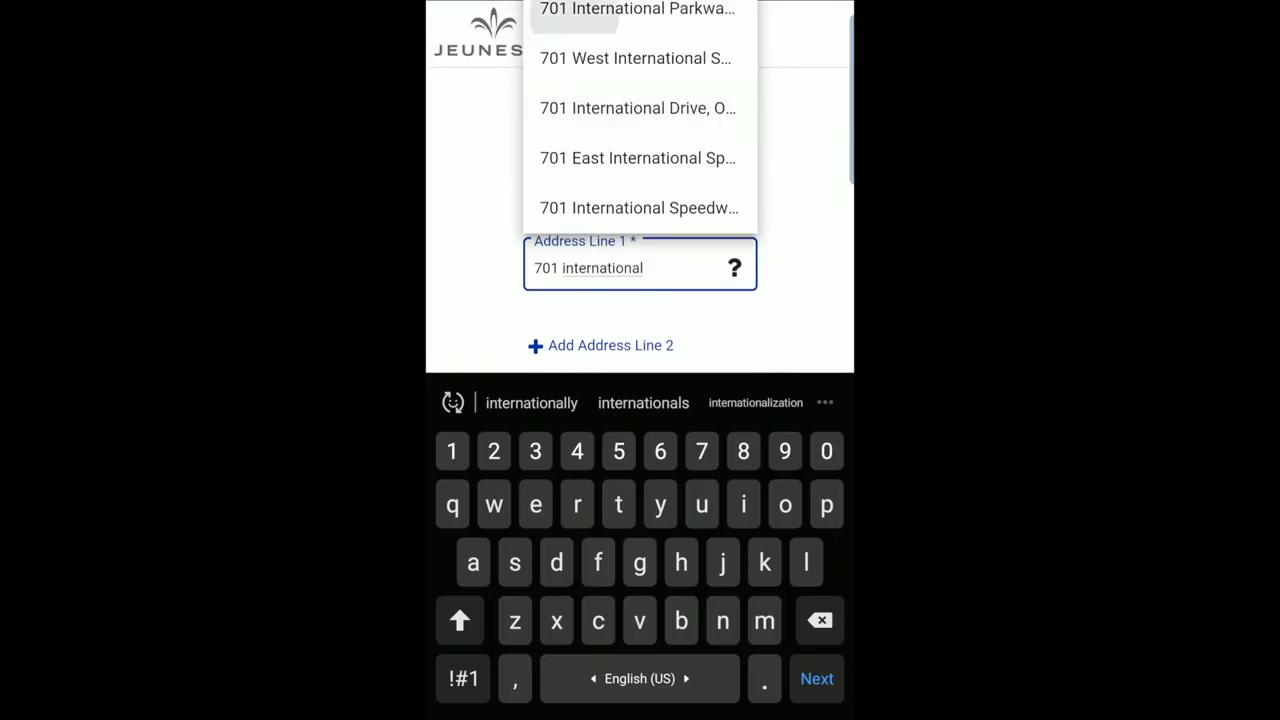
click(637, 10)
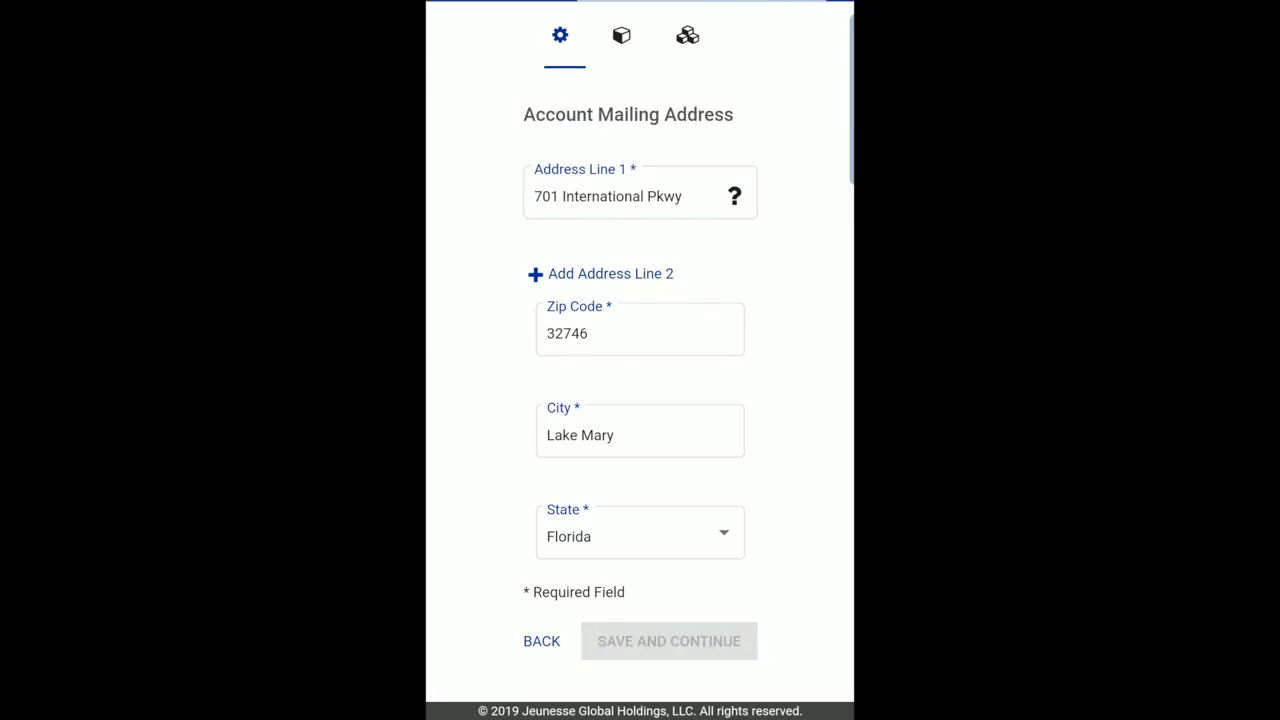
click(541, 641)
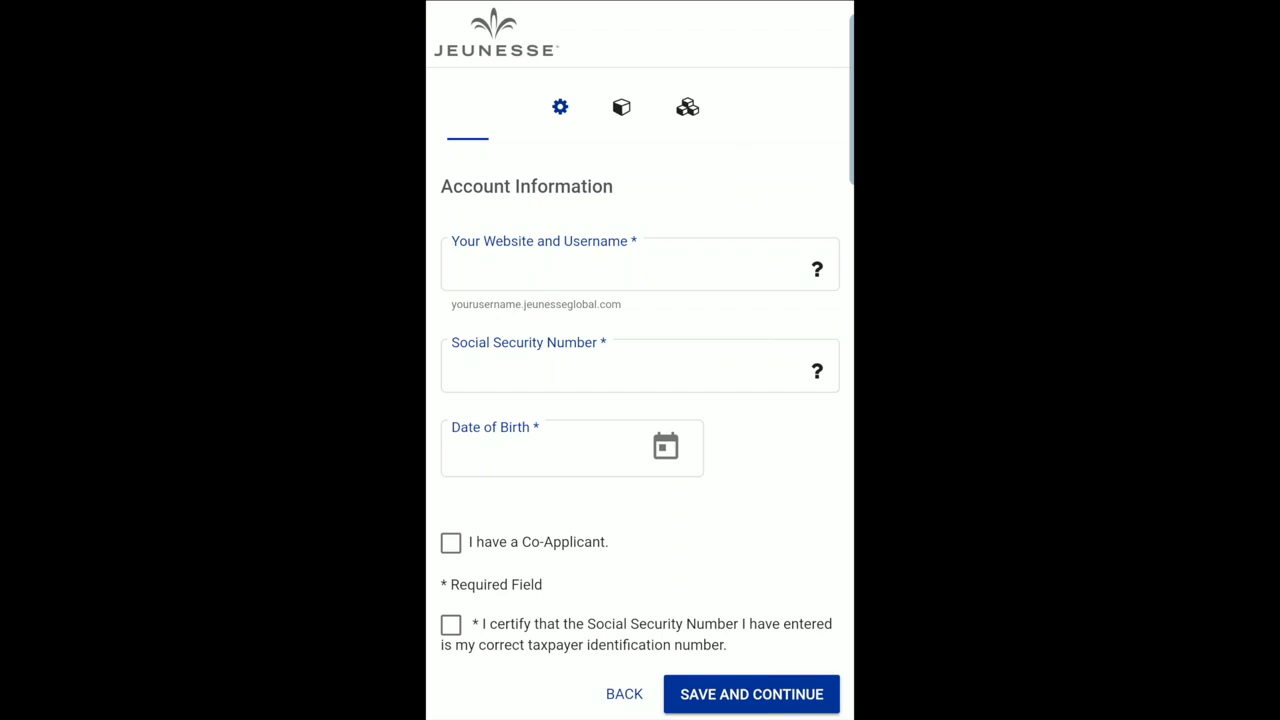
Enter the website username and the Social Security Number.
click(452, 268)
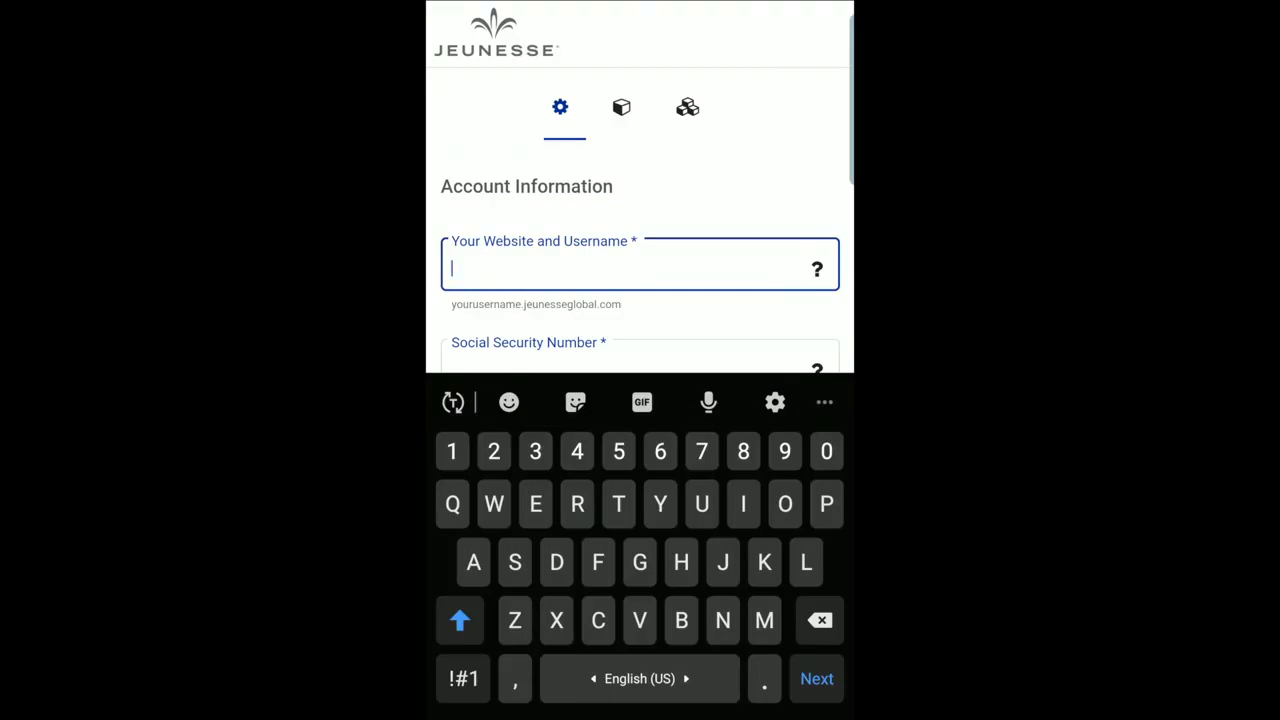
text(J)
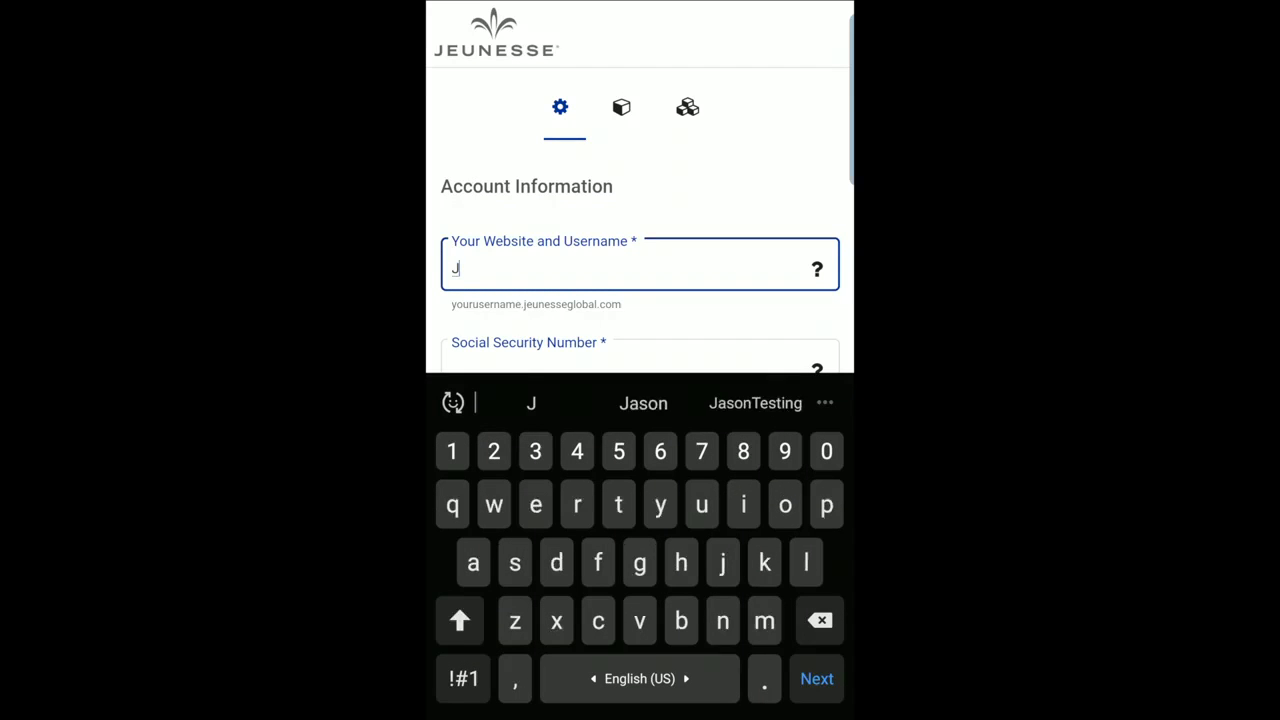
text(T999999)
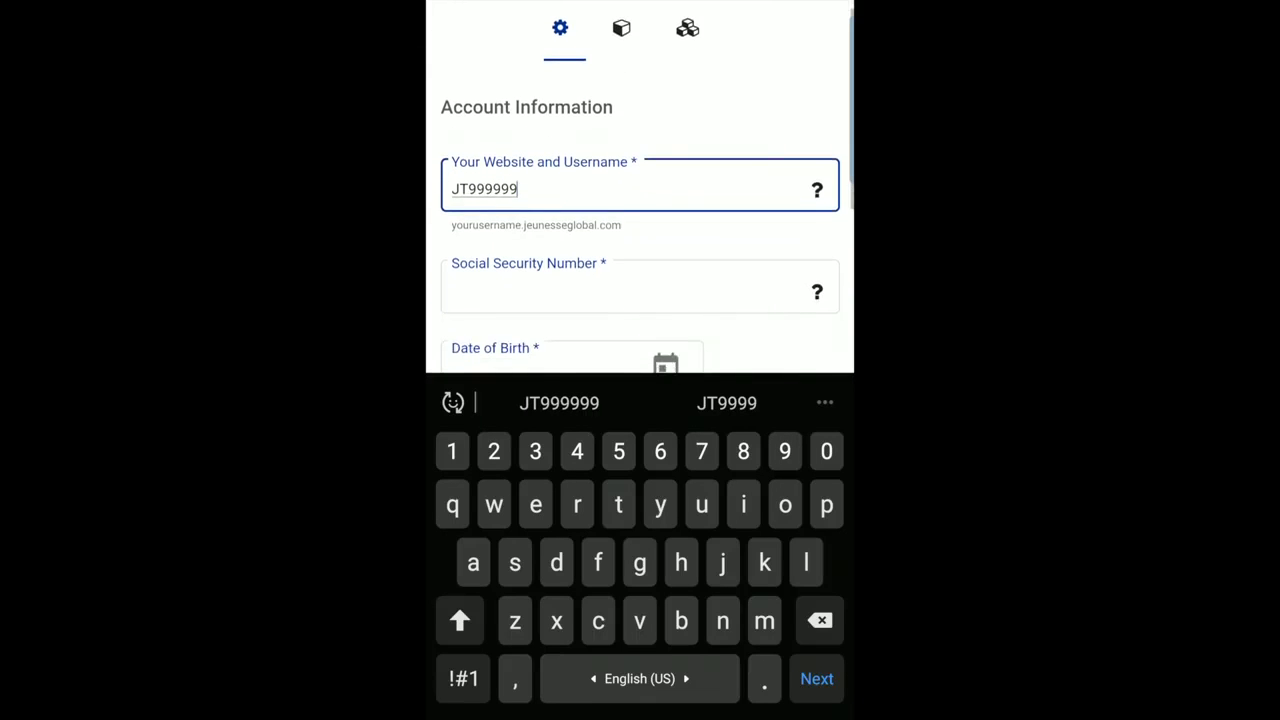
click(640, 291)
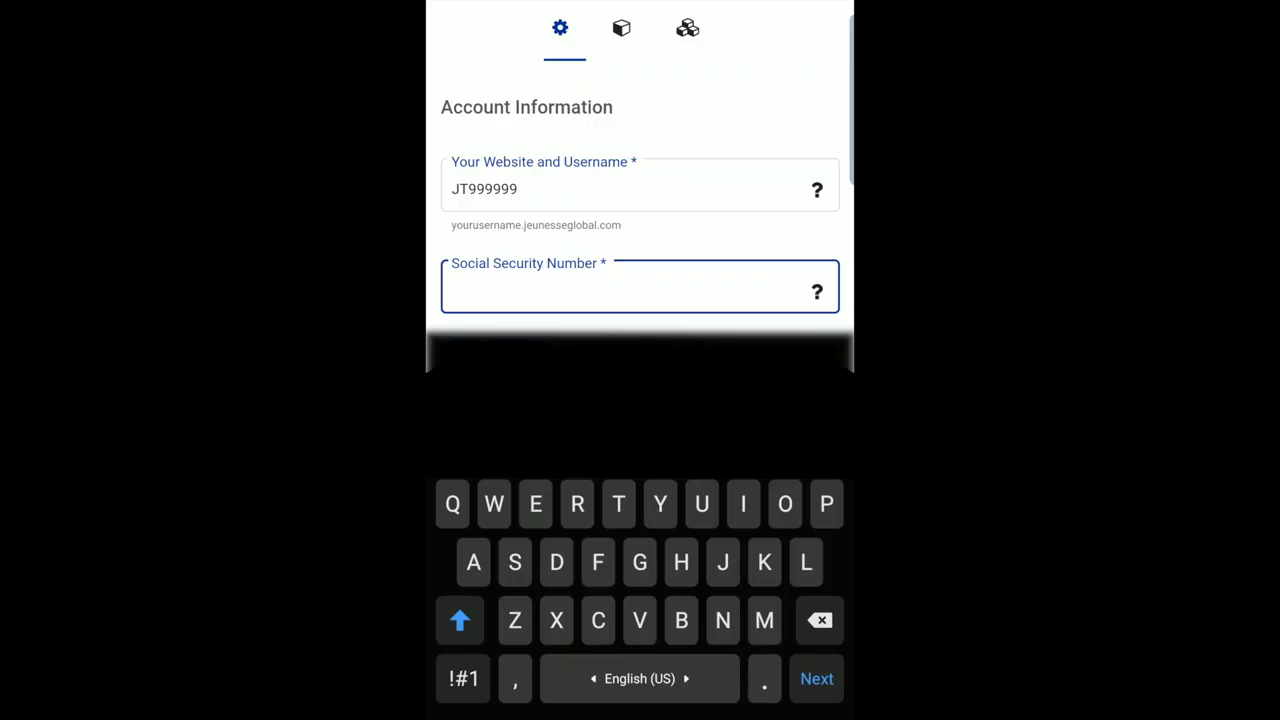
text(999)
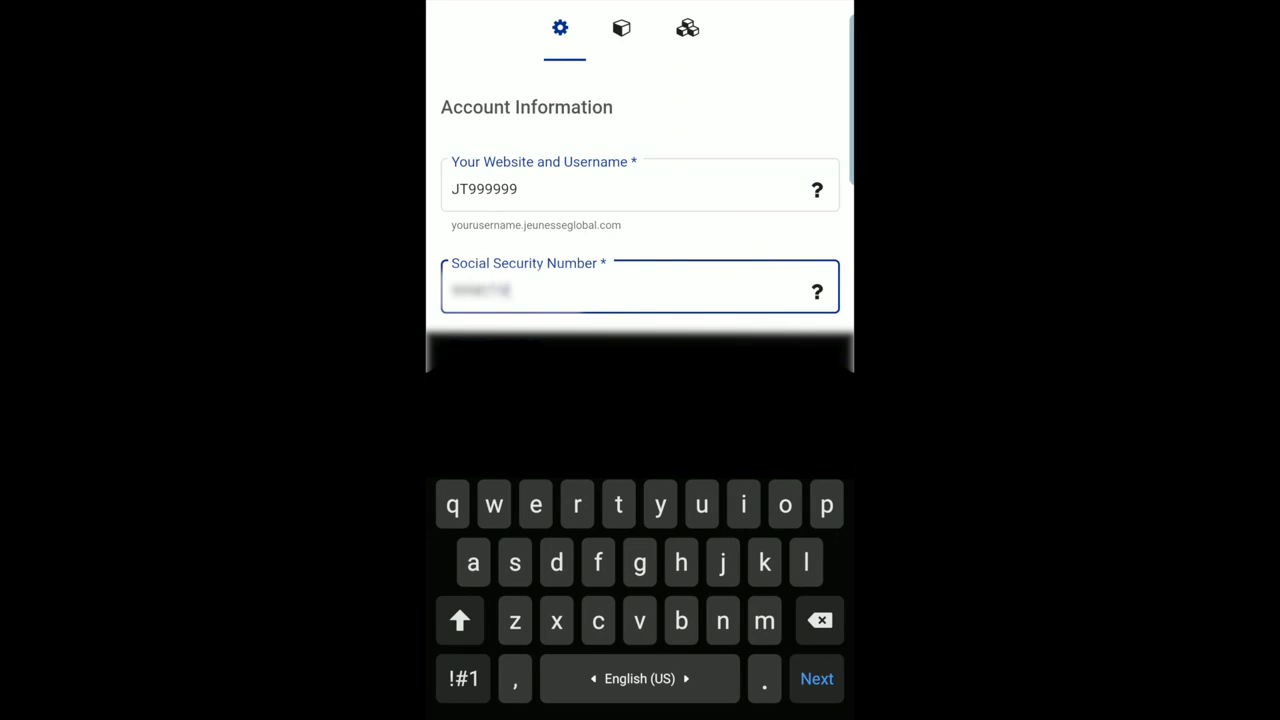
text(45)
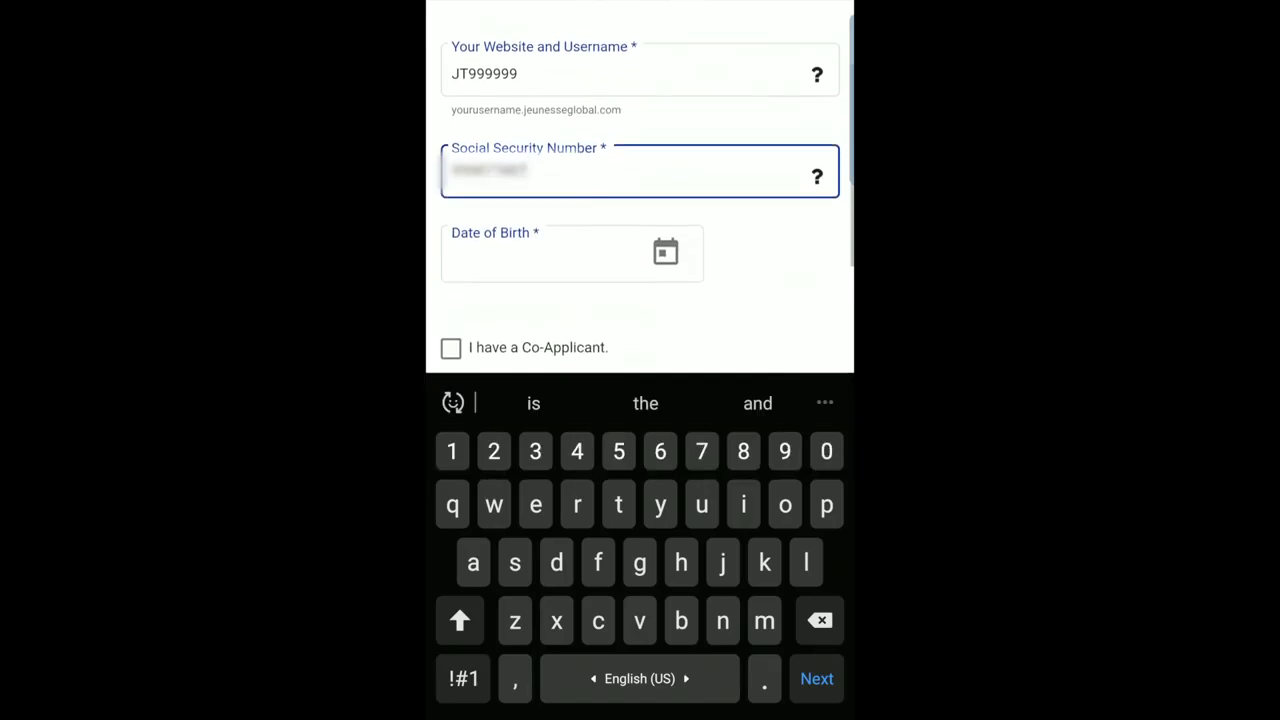
Set the date of birth to 9 September 1999 in the calendar.
click(665, 258)
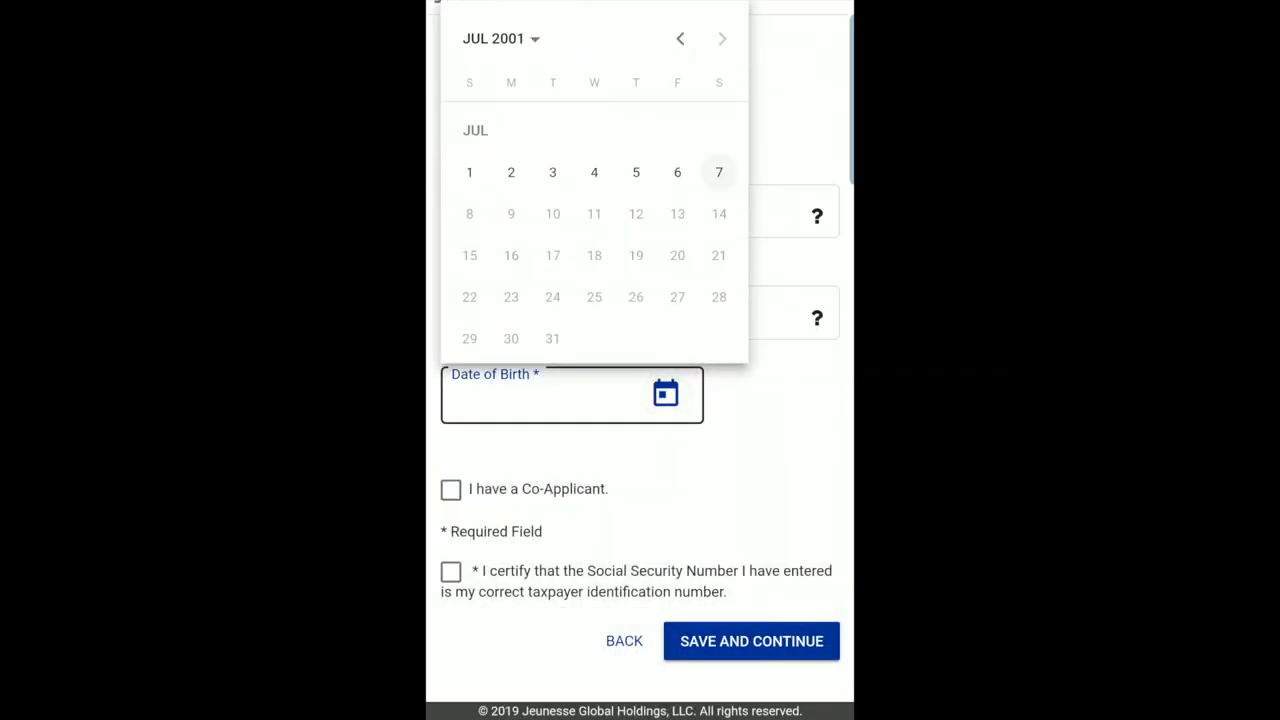
click(500, 38)
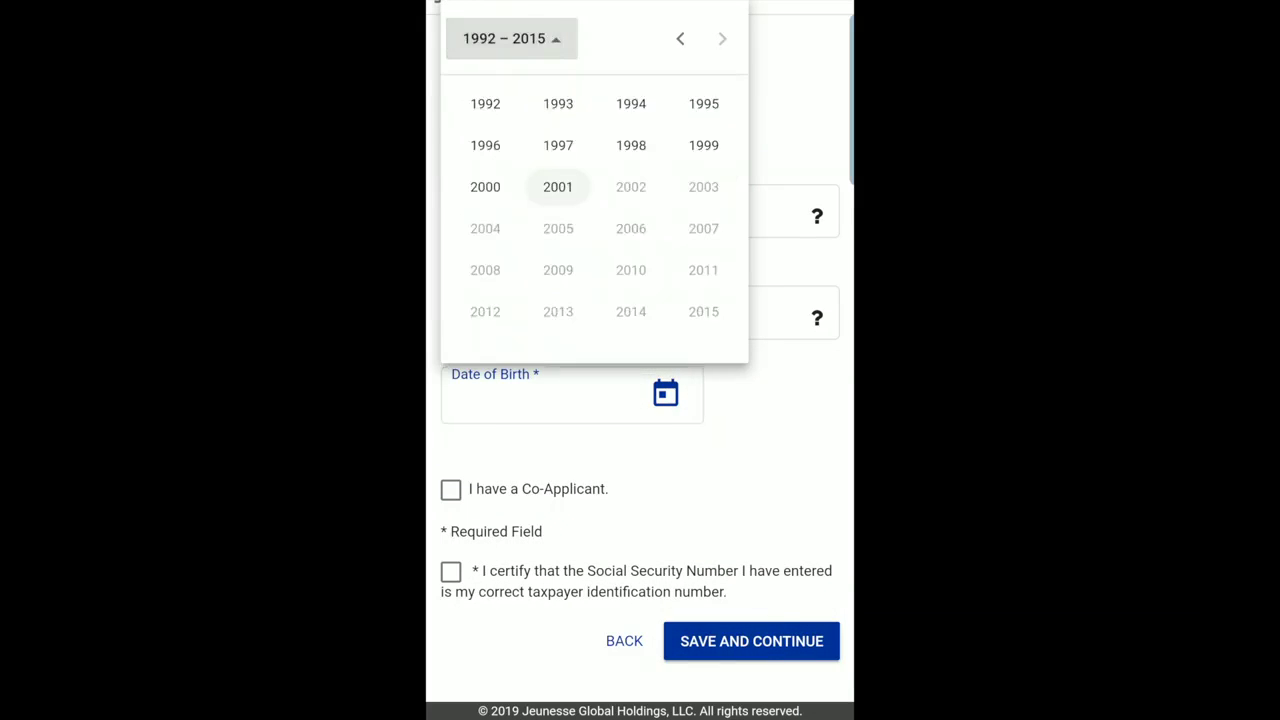
click(703, 143)
click(485, 228)
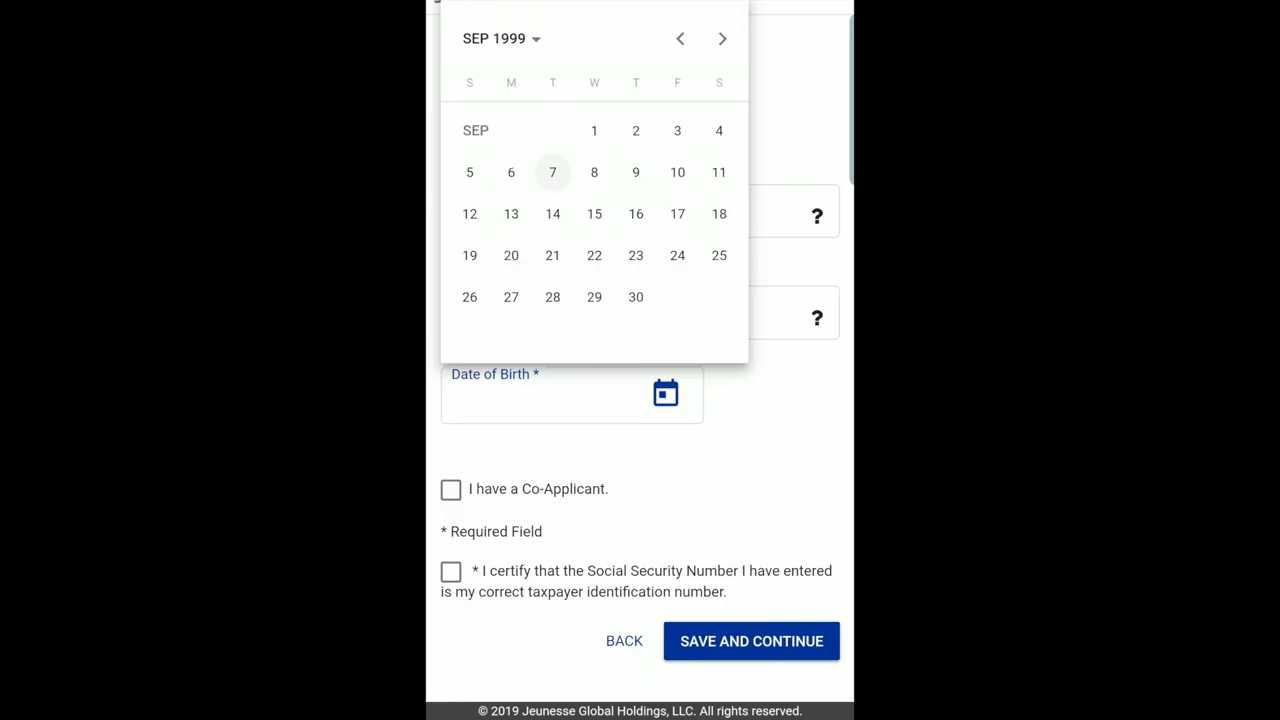
click(635, 172)
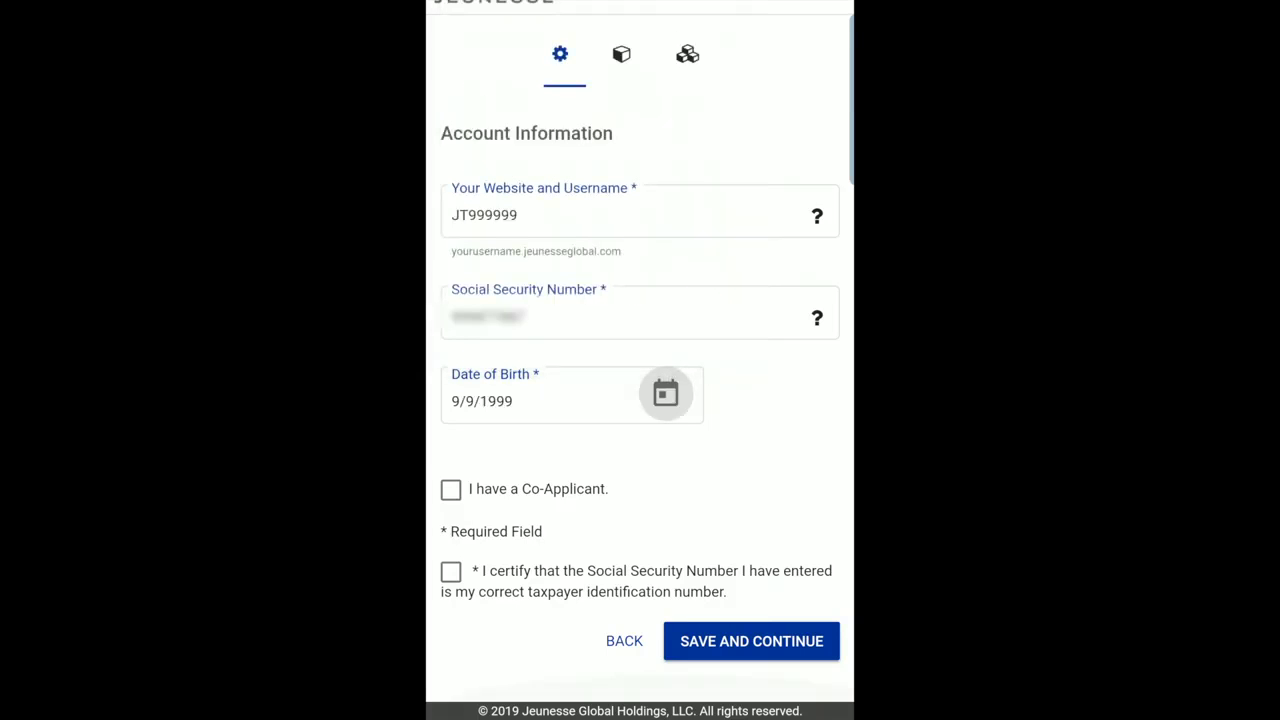
Leave the account without a co-applicant and certify the Social Security Number is correct.
click(451, 489)
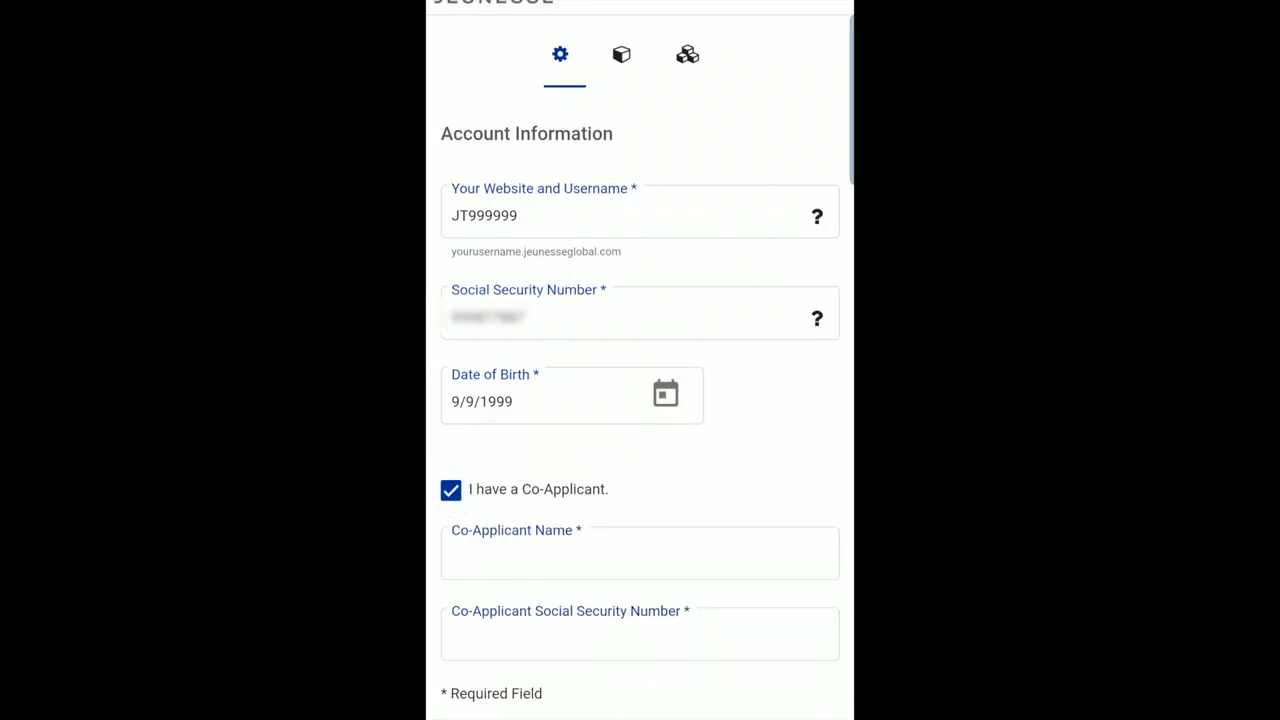
scroll(640, 360, down, 3)
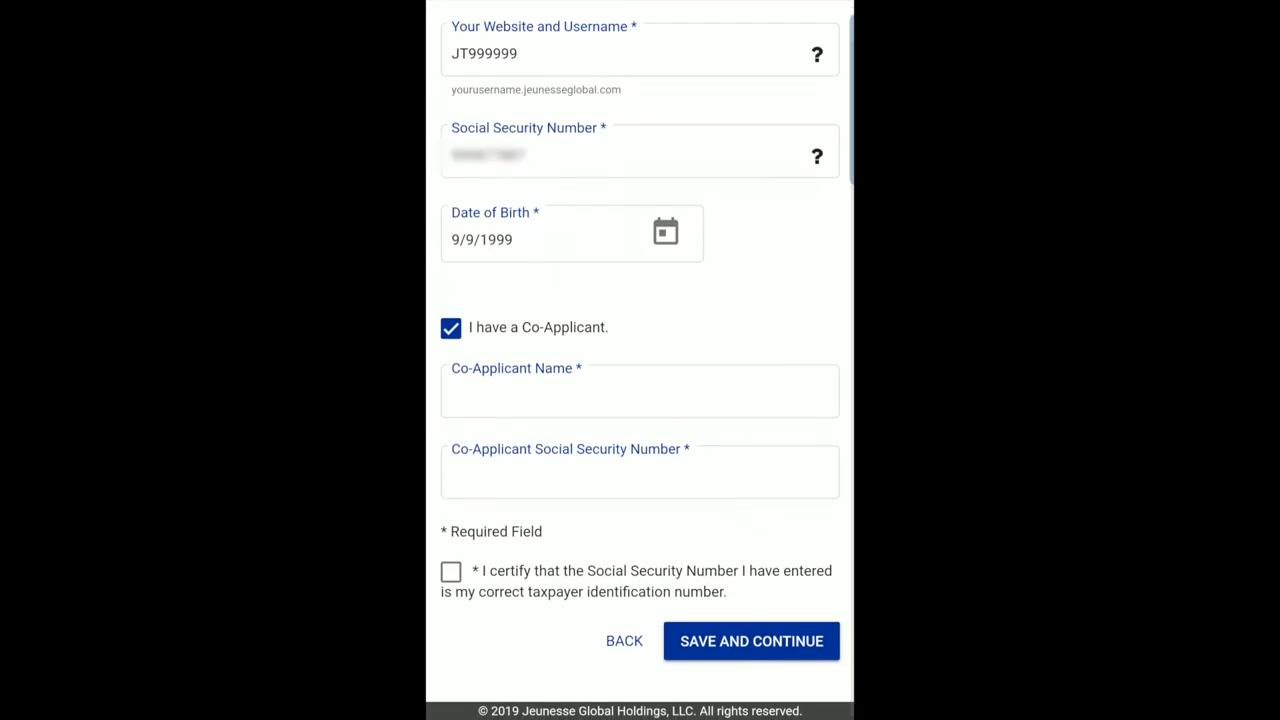
click(451, 327)
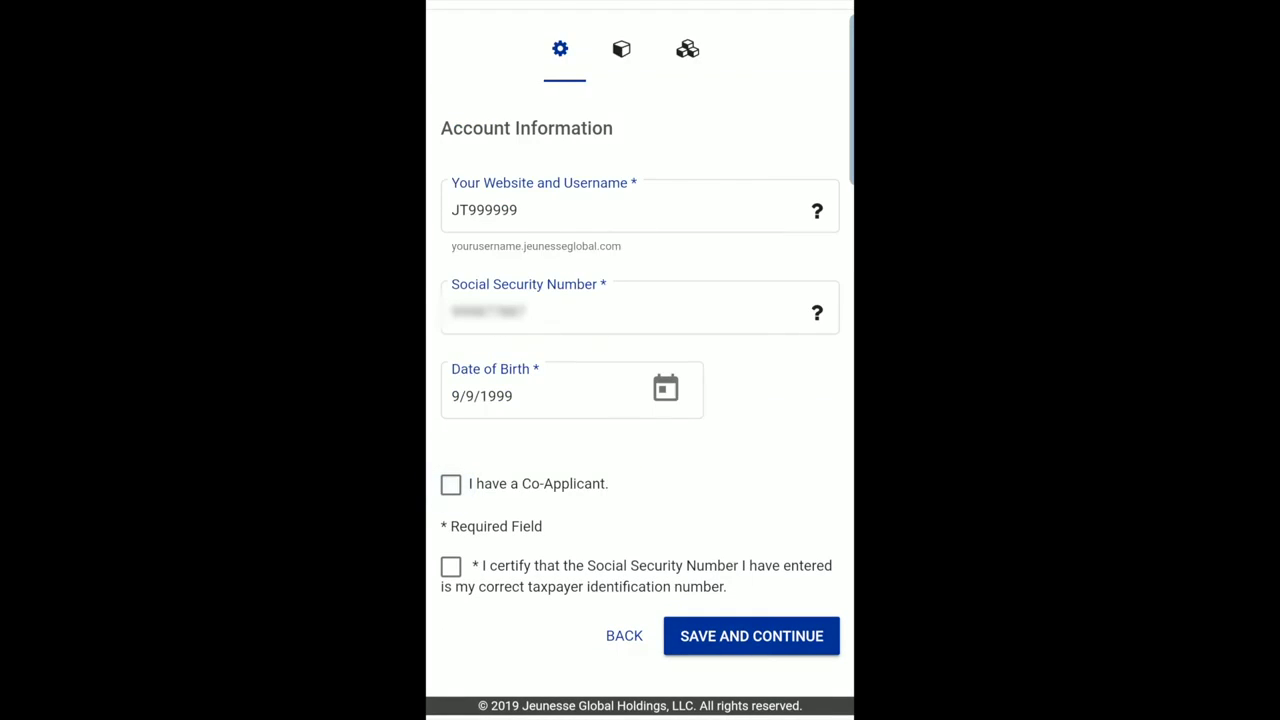
click(451, 566)
Save the account information, select Starter Kit PK#1 ($29.95), and continue.
click(755, 634)
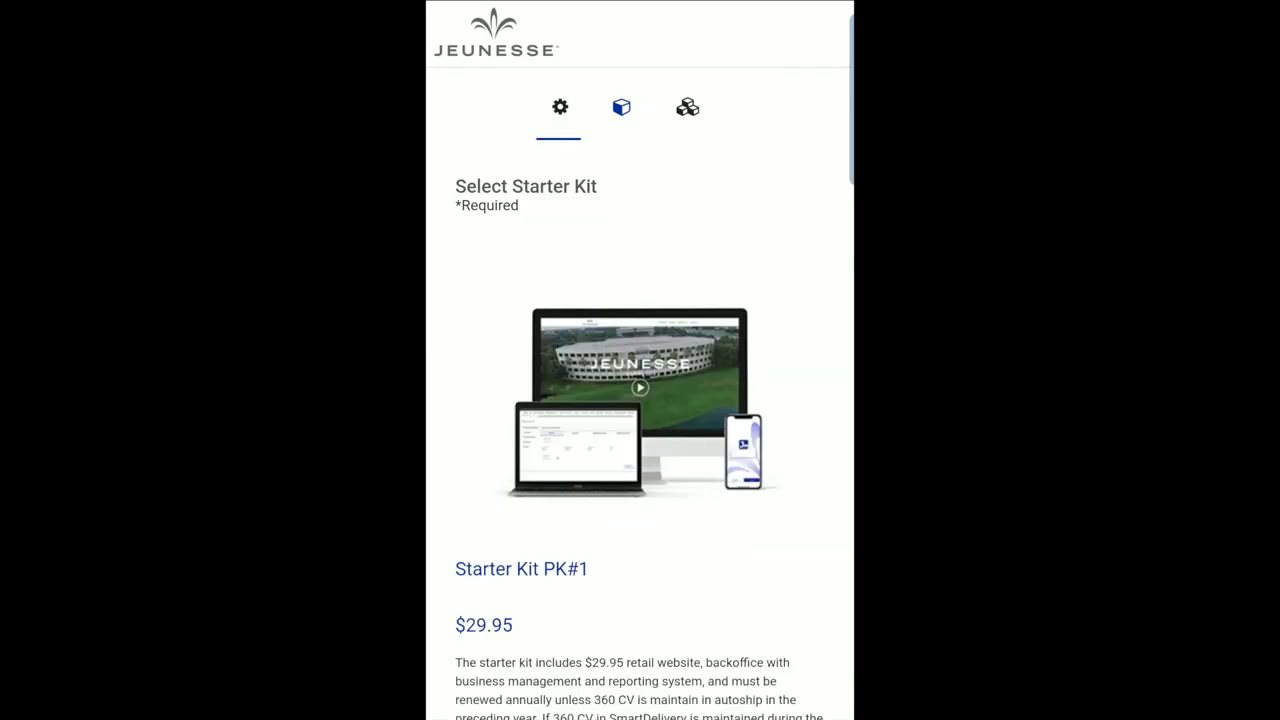
scroll(640, 360, down, 5)
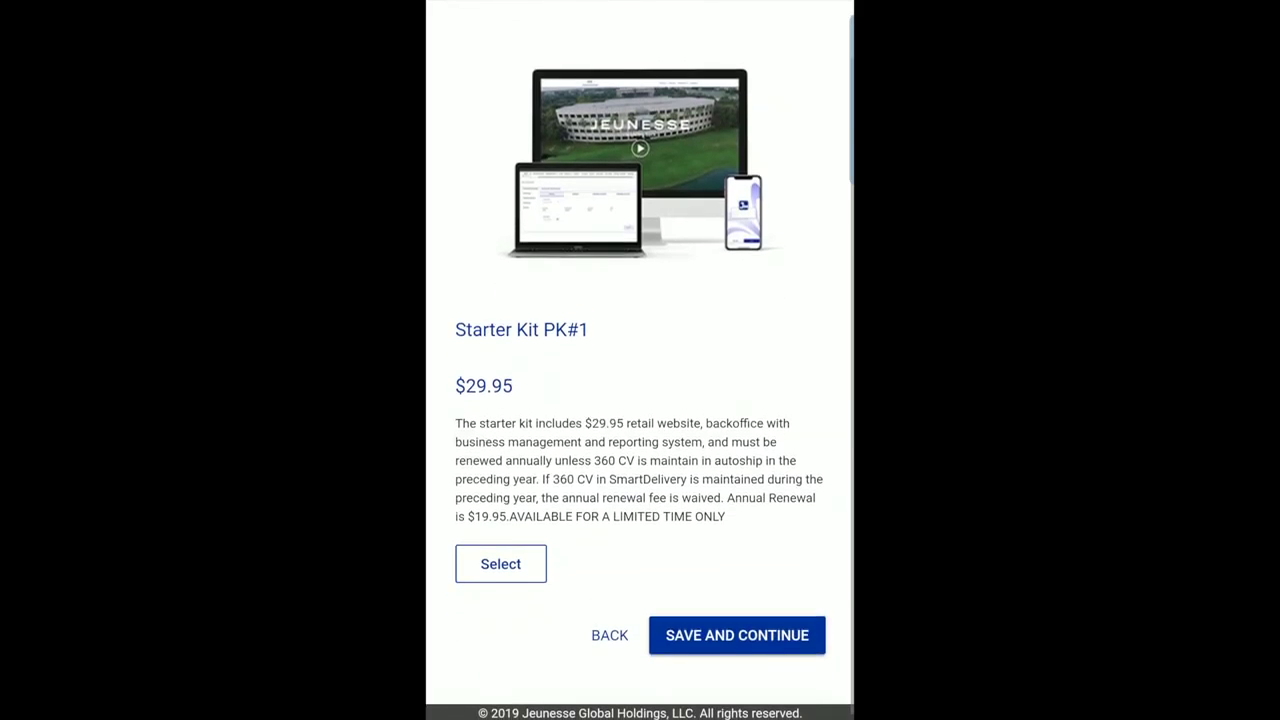
click(500, 561)
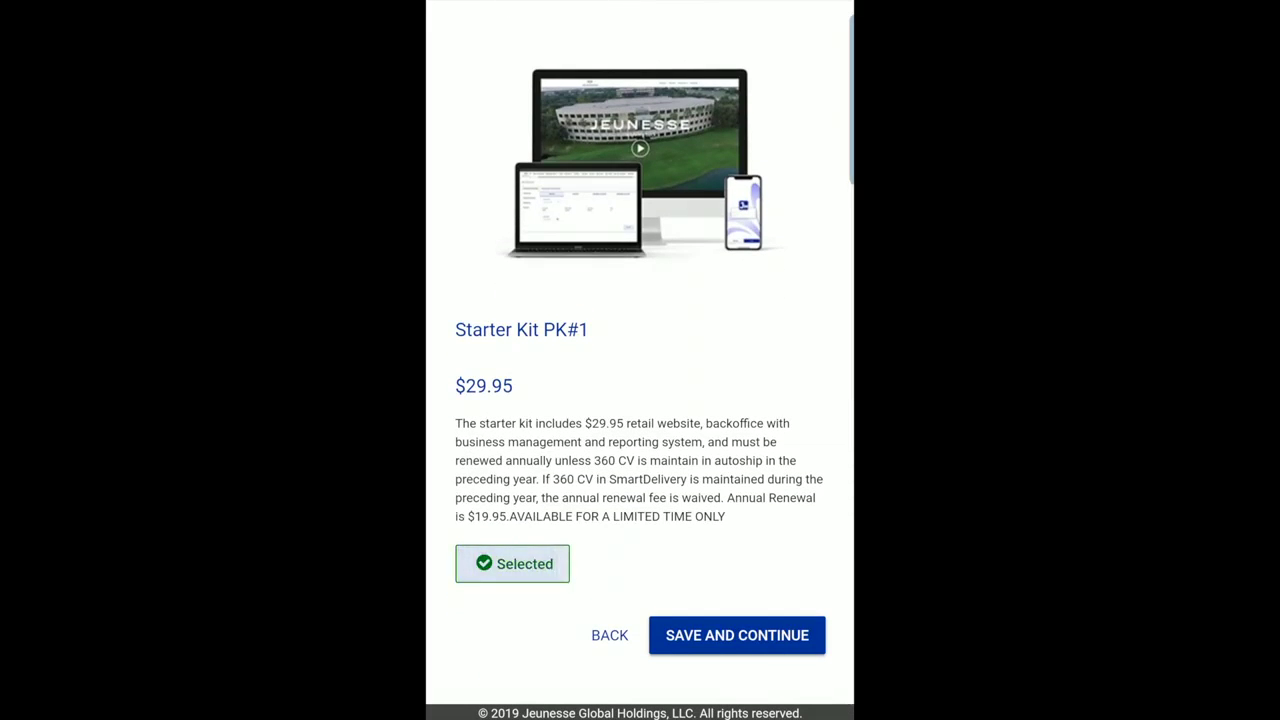
click(760, 635)
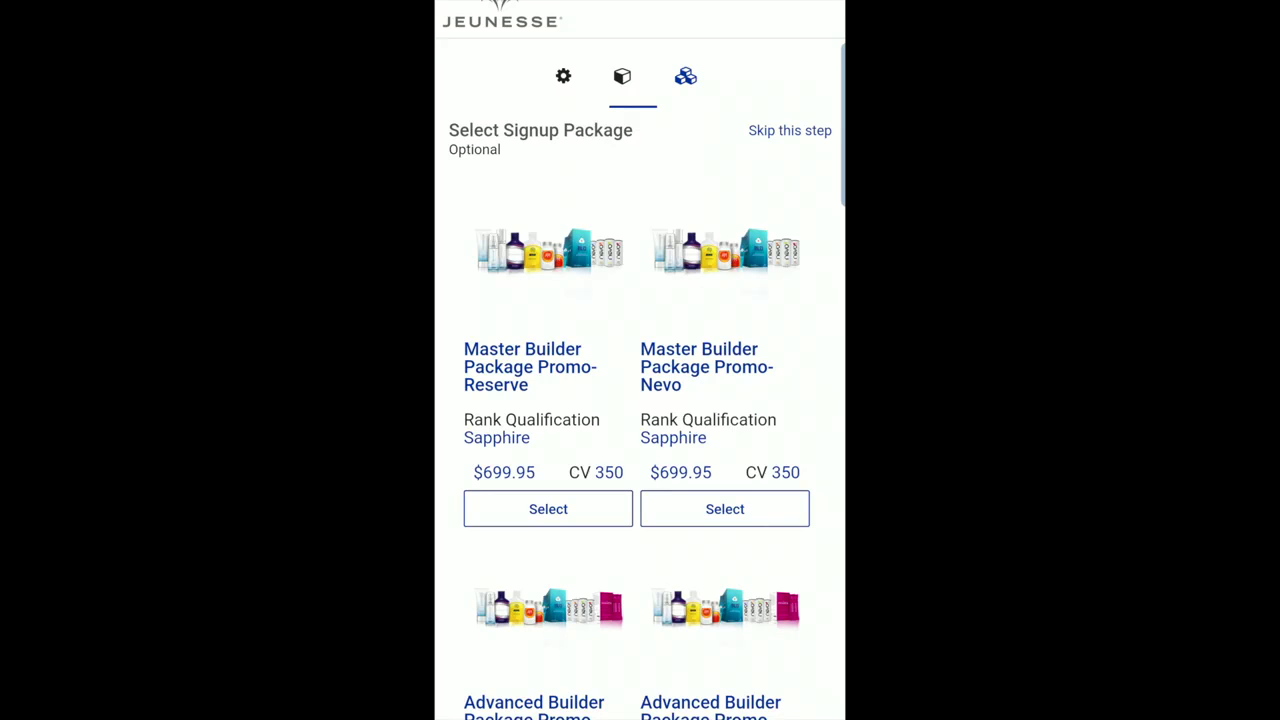
Select the Master Builder Package Promo-Reserve ($699.95, CV 350) from its details and continue.
click(530, 366)
scroll(640, 330, down, 3)
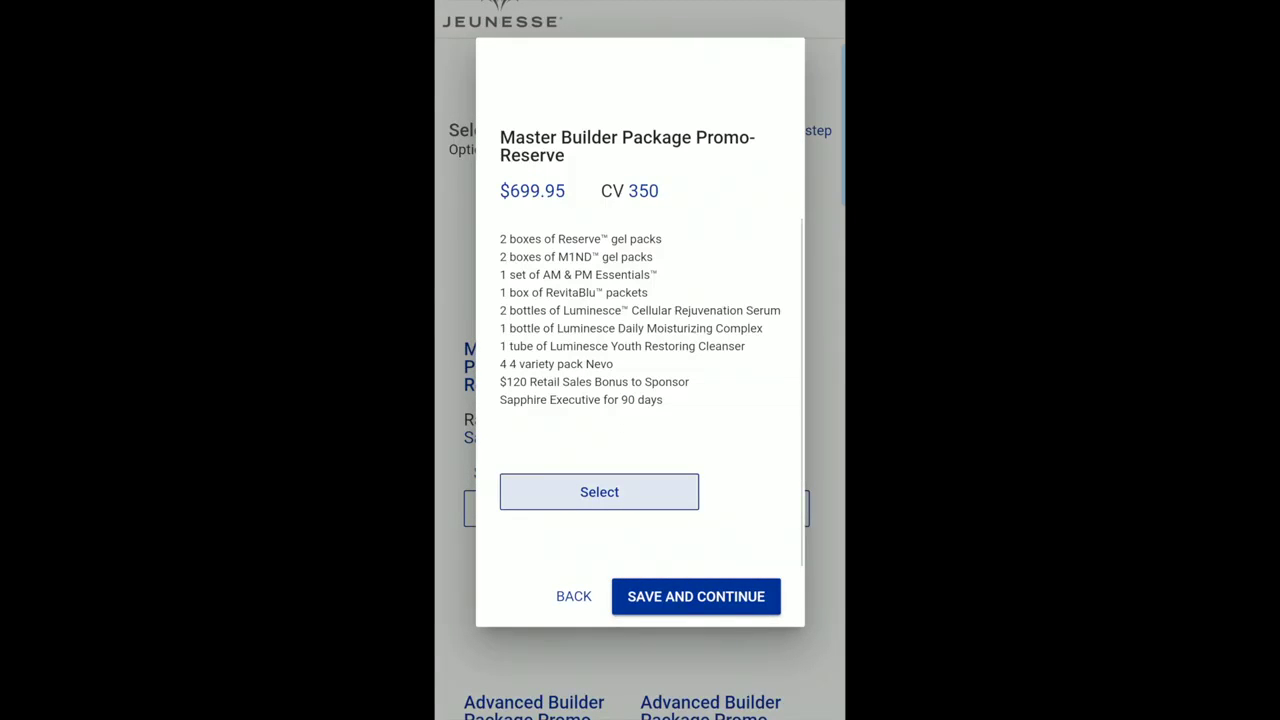
scroll(651, 347, up, 3)
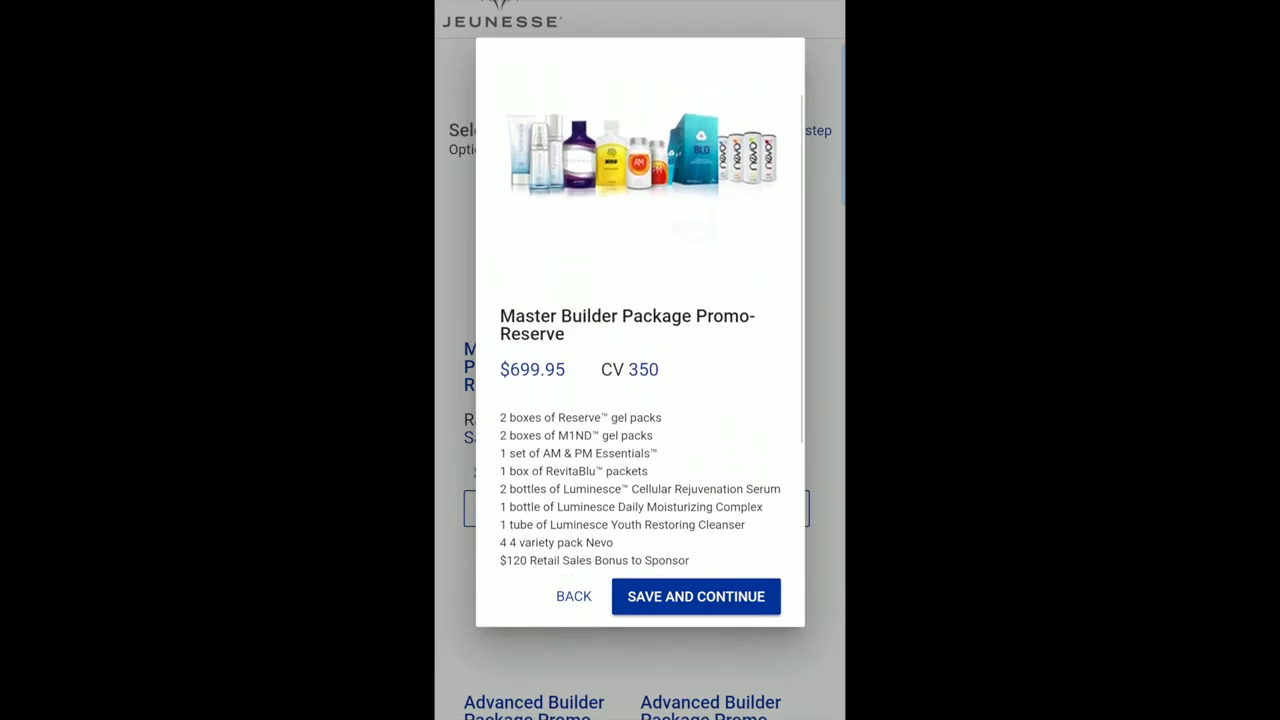
scroll(640, 350, down, 3)
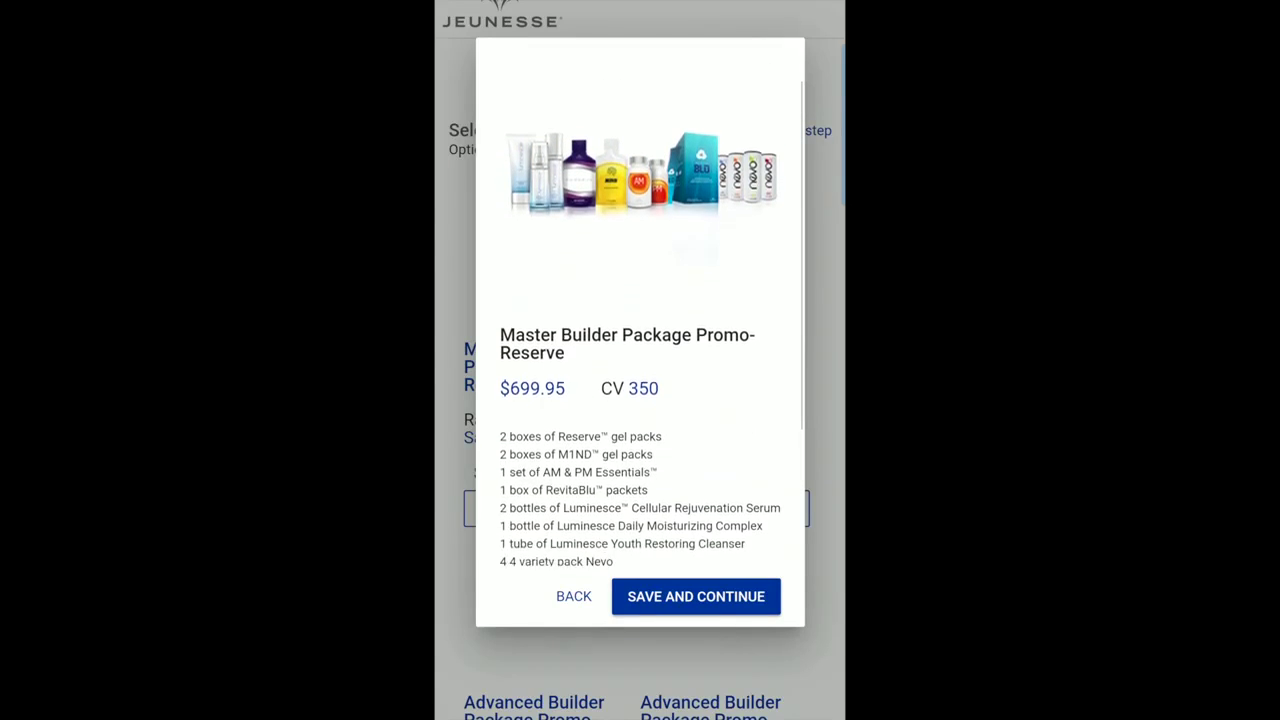
scroll(640, 358, down, 1)
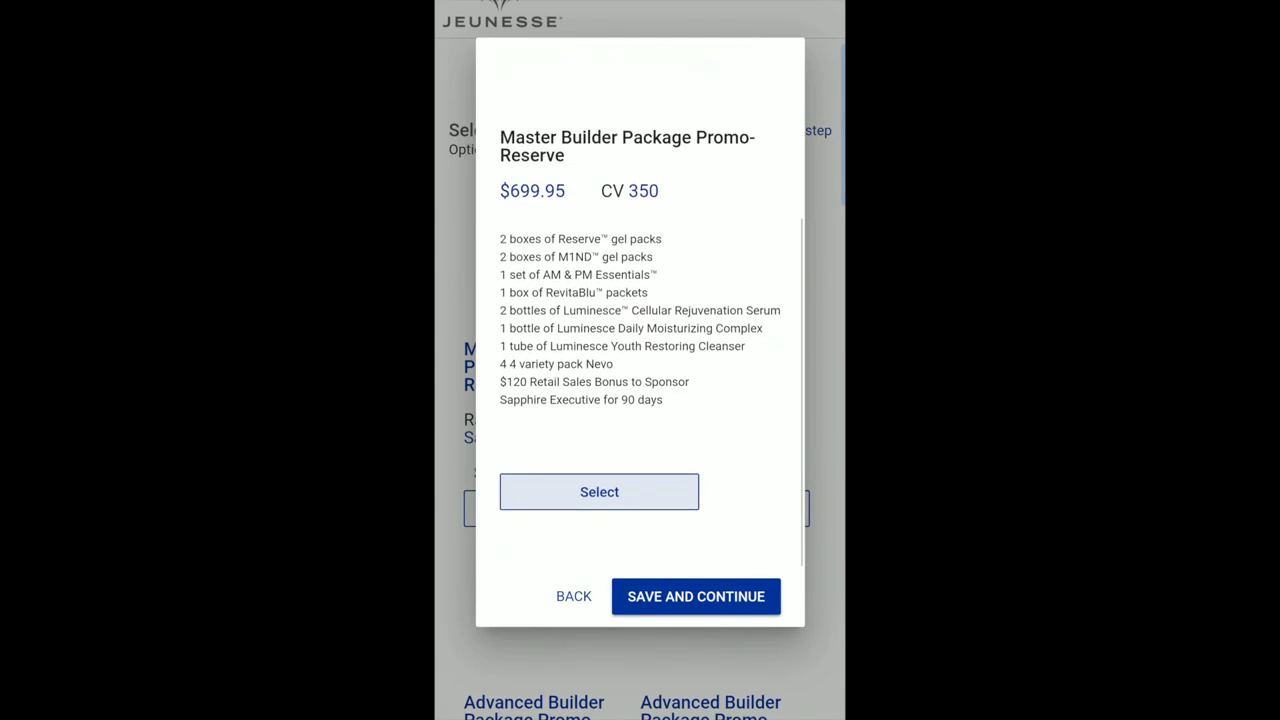
click(599, 491)
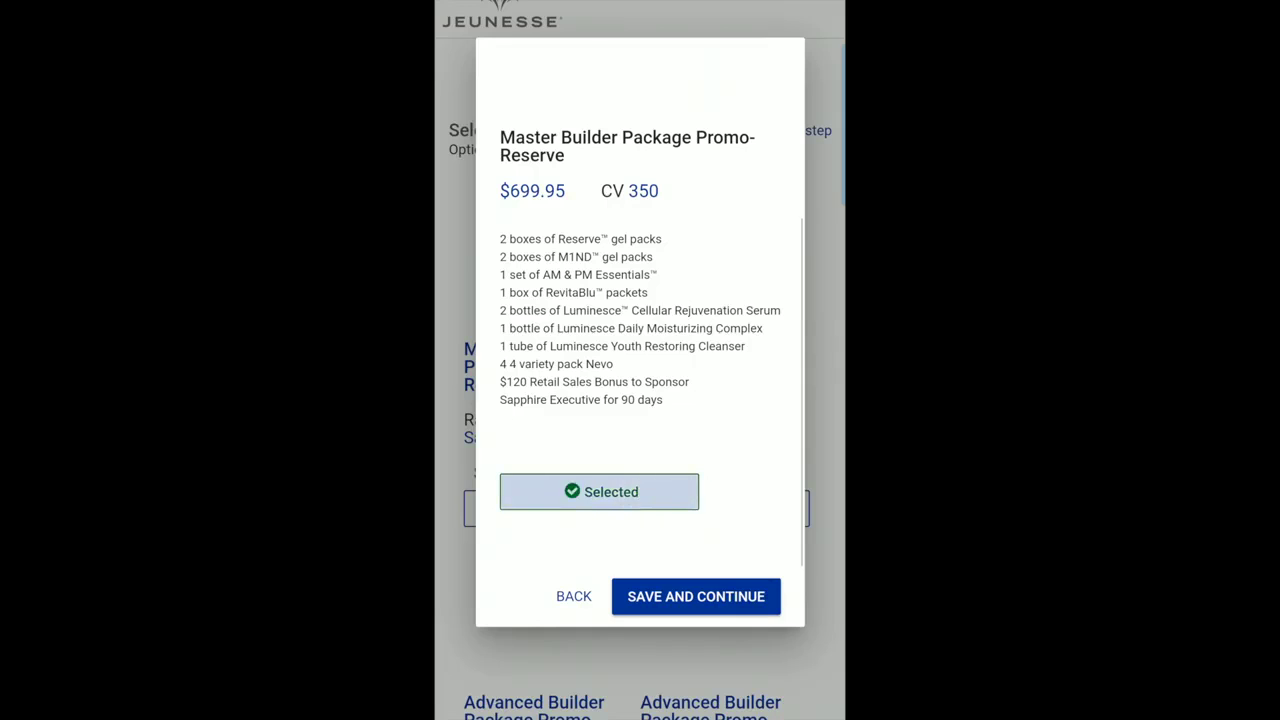
click(696, 596)
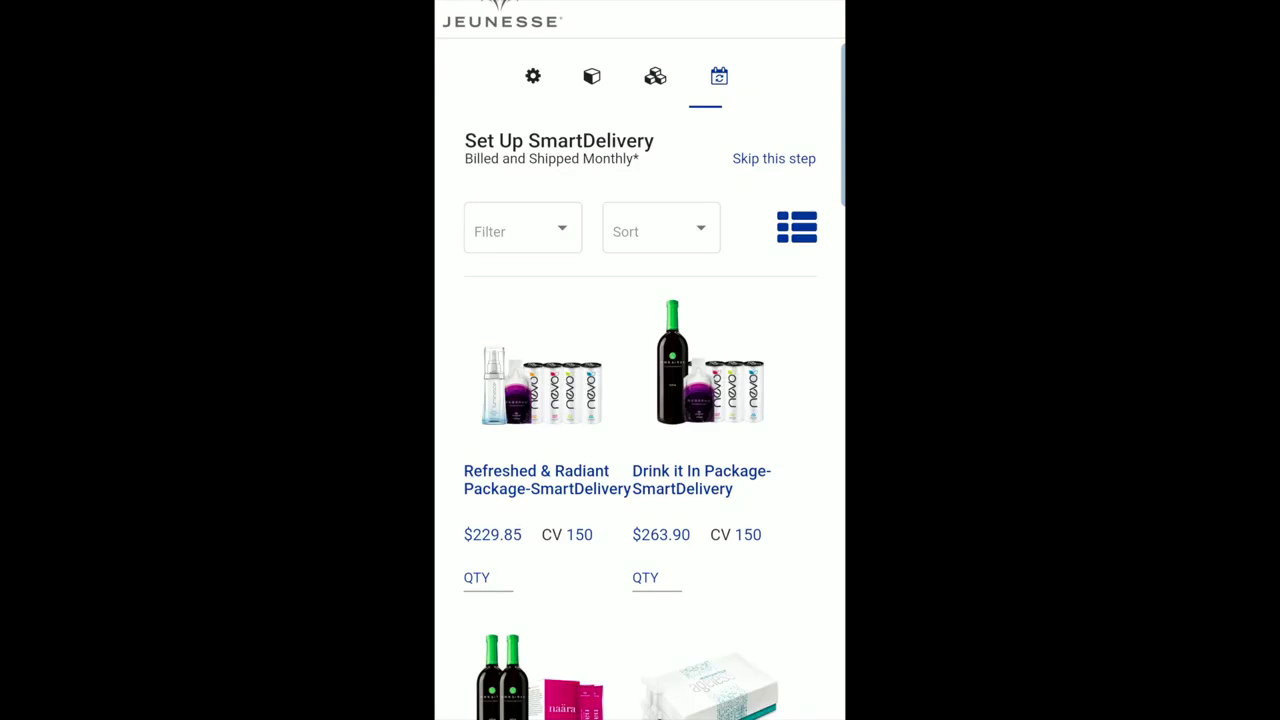
Set quantity 1 for Drink it In Package-SmartDelivery ($263.90) and save to checkout.
scroll(640, 360, down, 3)
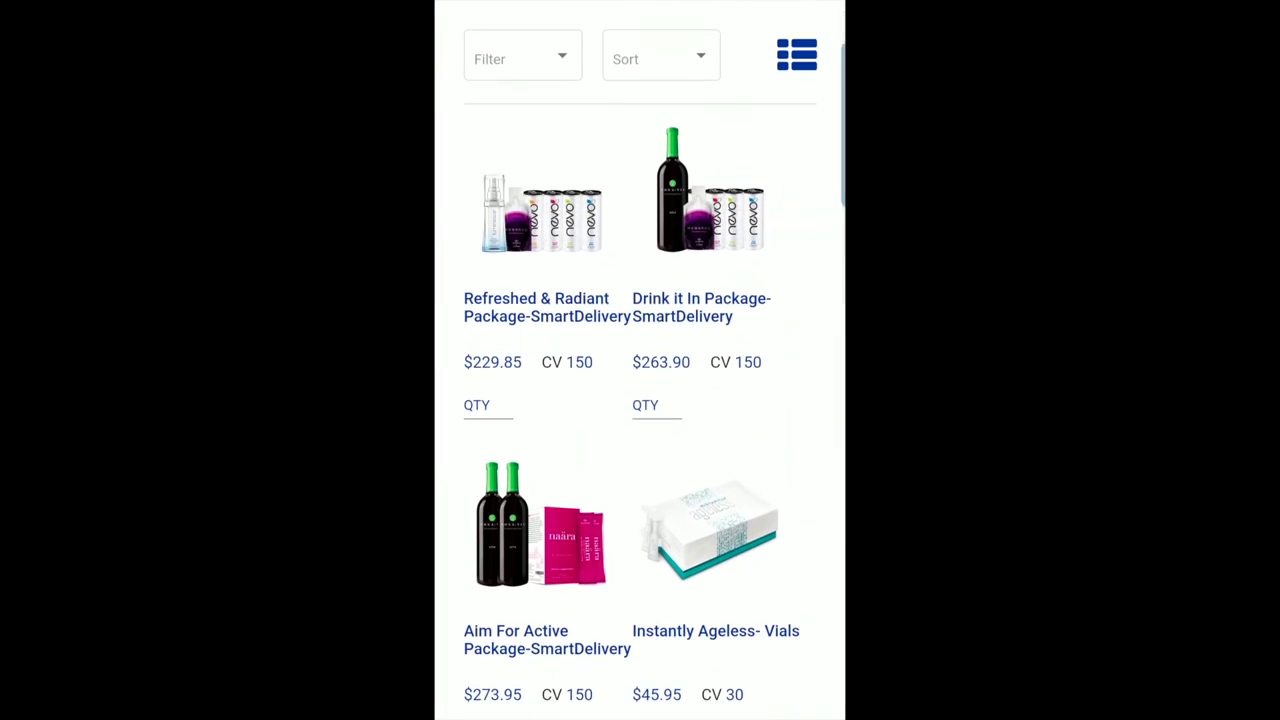
click(700, 190)
click(520, 440)
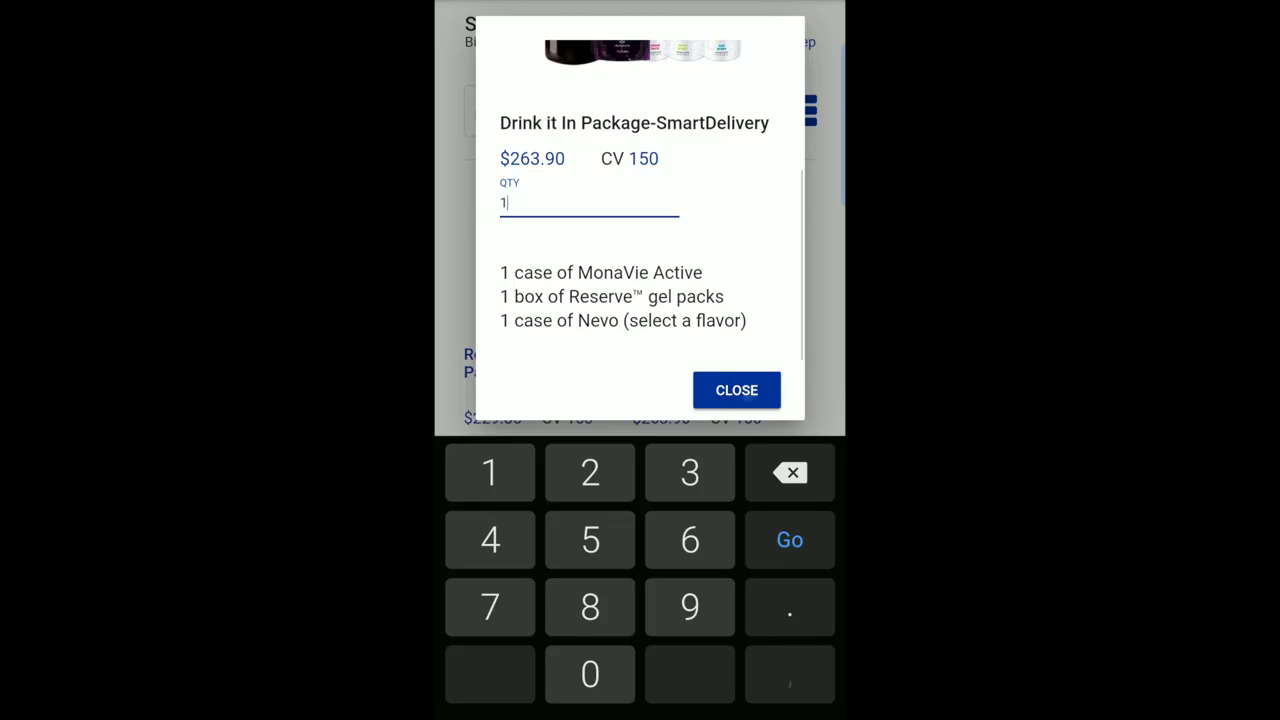
key(Return)
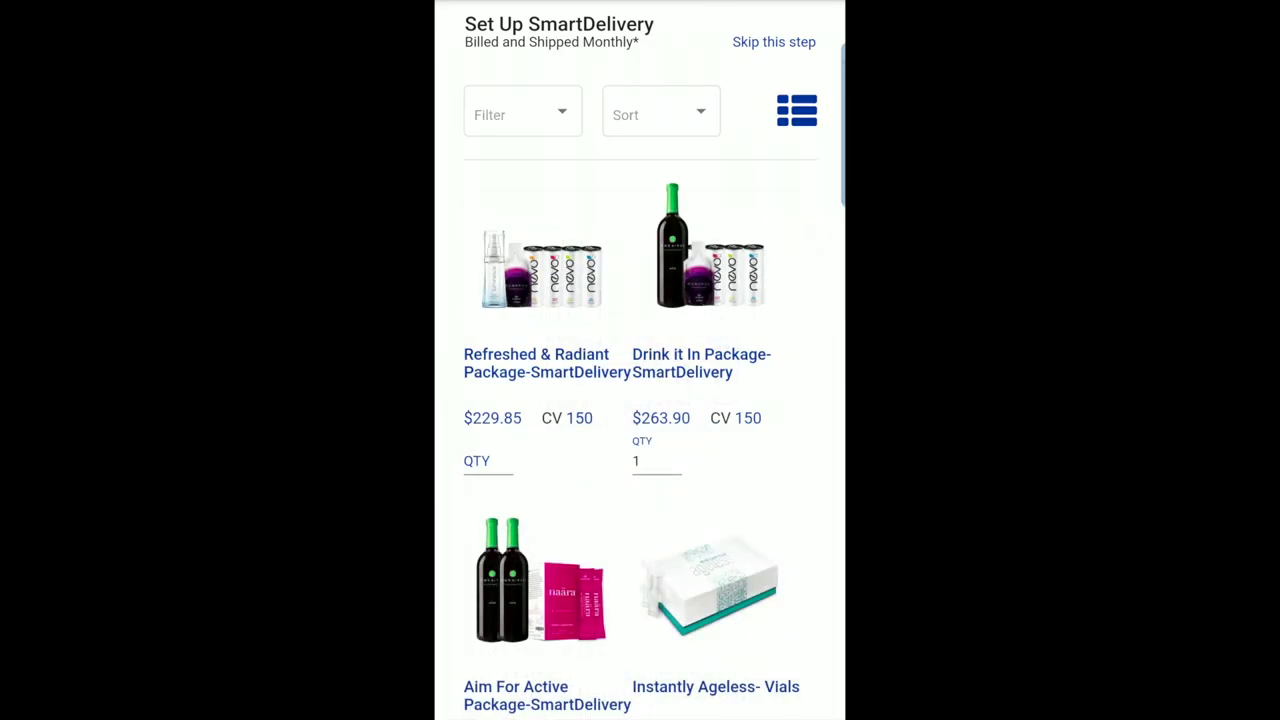
scroll(640, 360, down, 5)
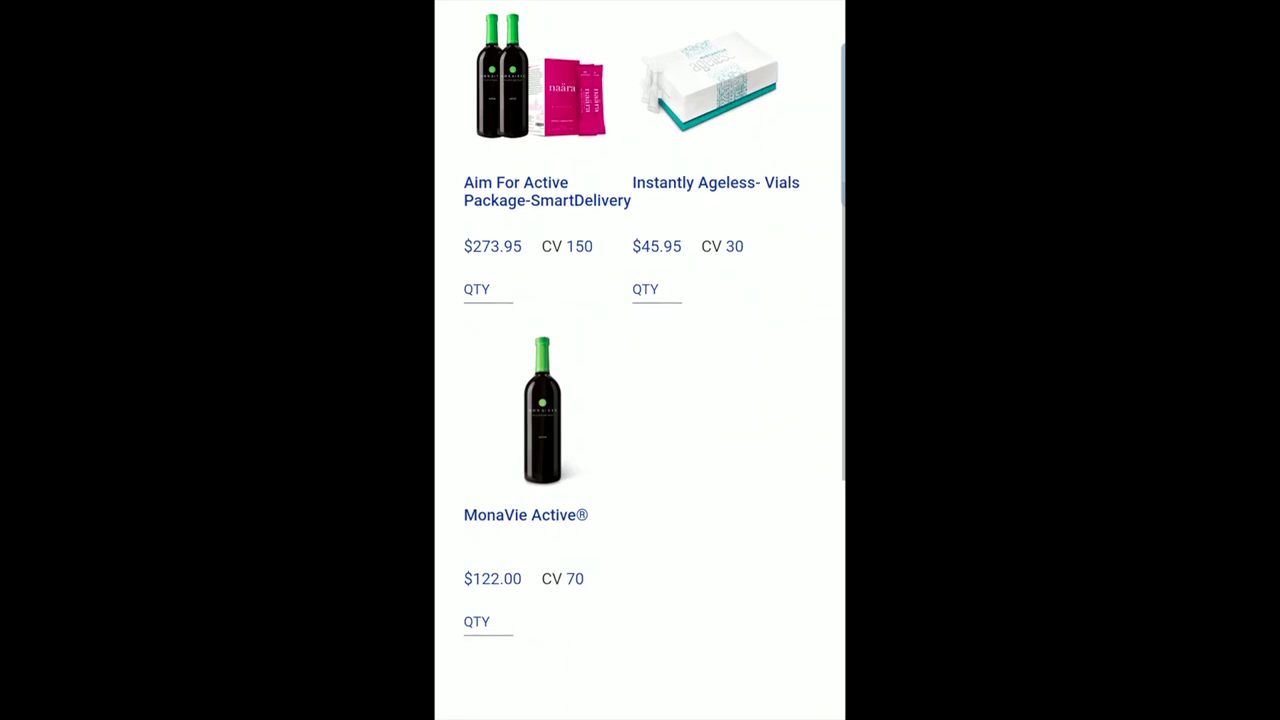
scroll(640, 360, down, 5)
scroll(640, 360, down, 3)
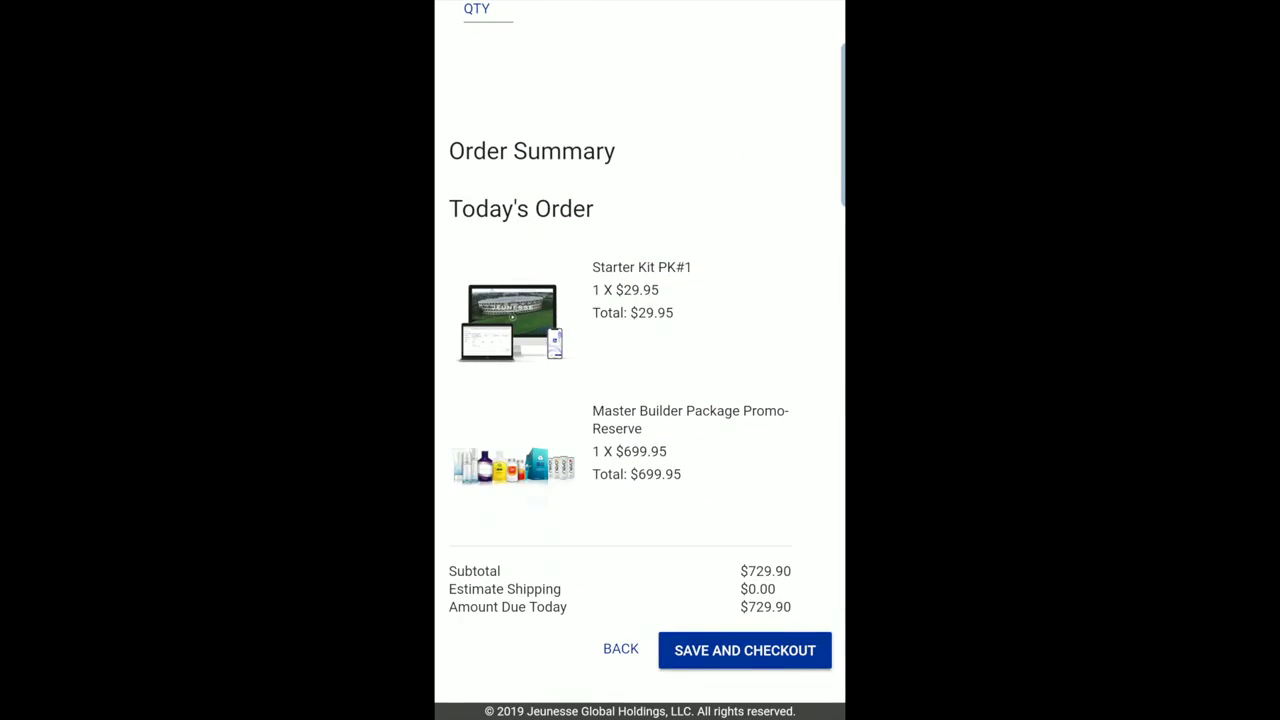
click(745, 650)
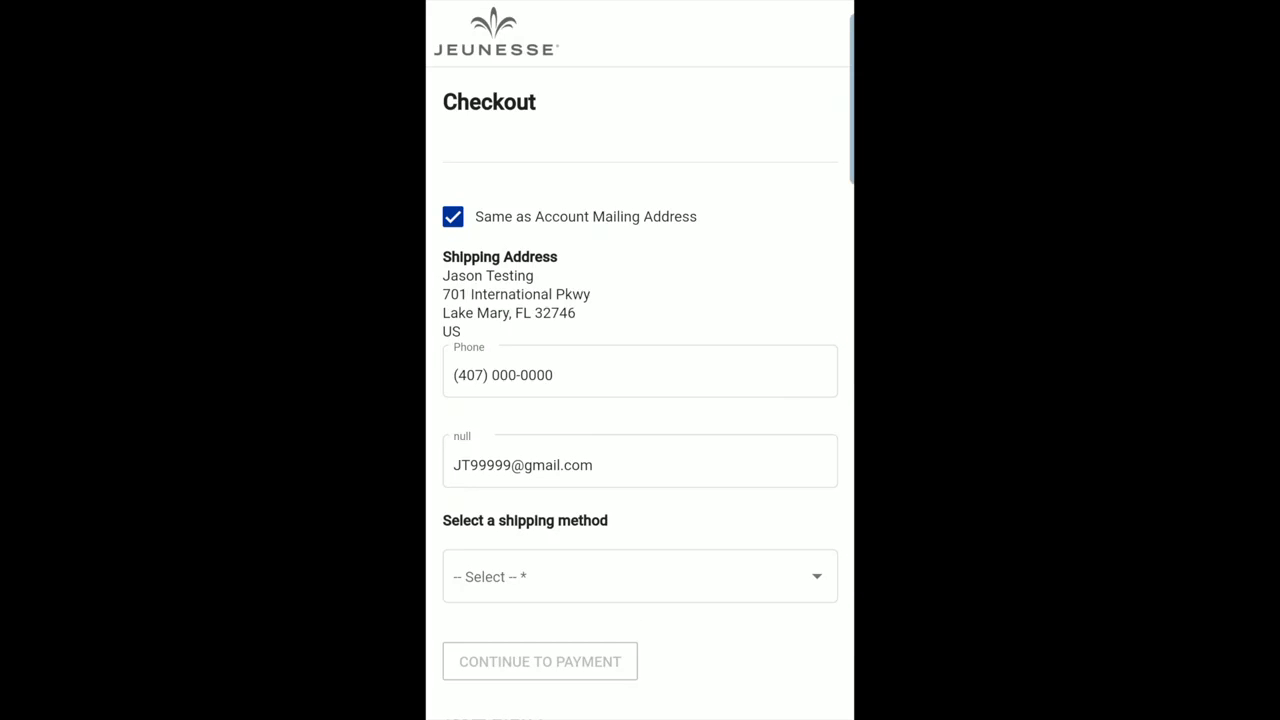
Choose FEDEX Ground at $9.44 as shipping and continue to payment.
scroll(640, 400, down, 3)
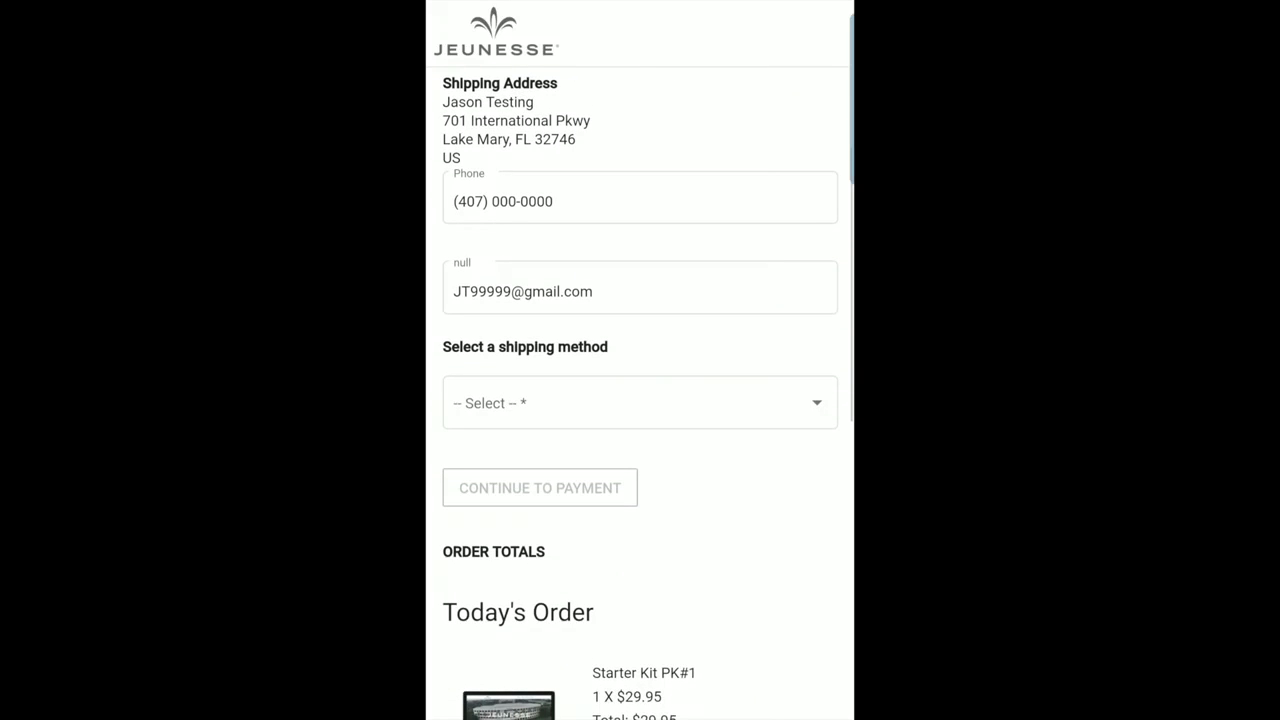
click(640, 403)
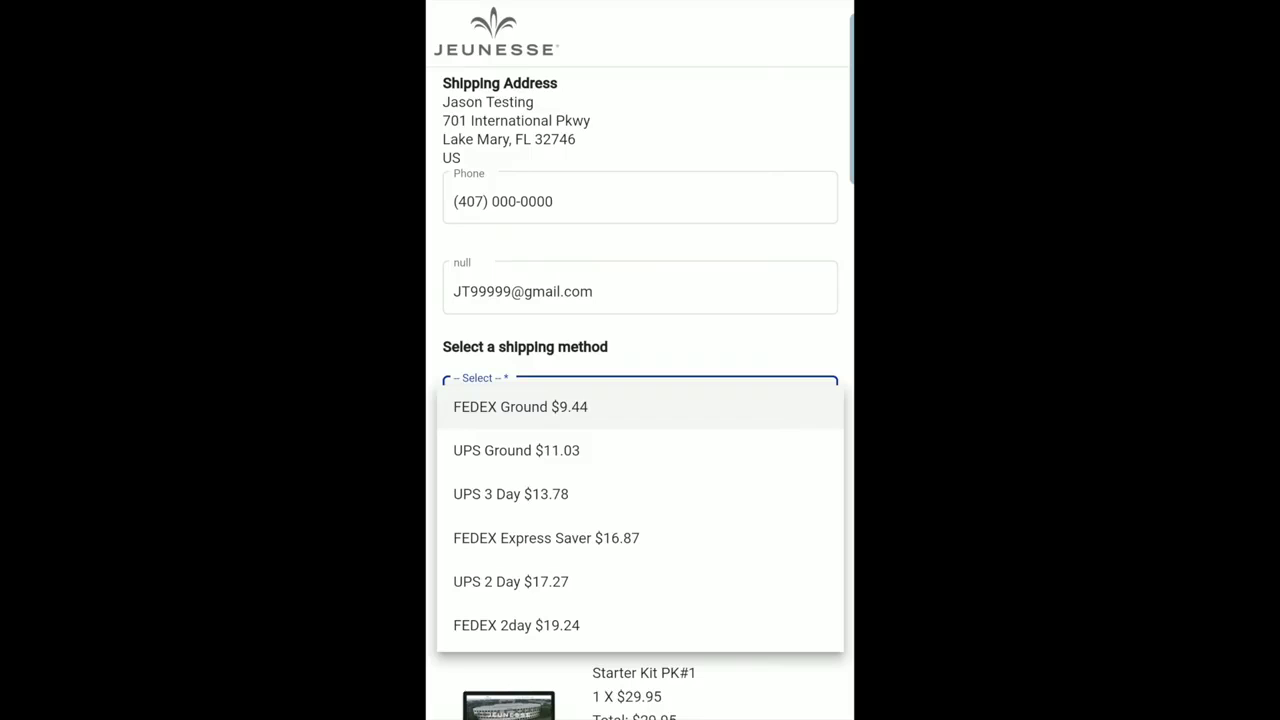
click(520, 406)
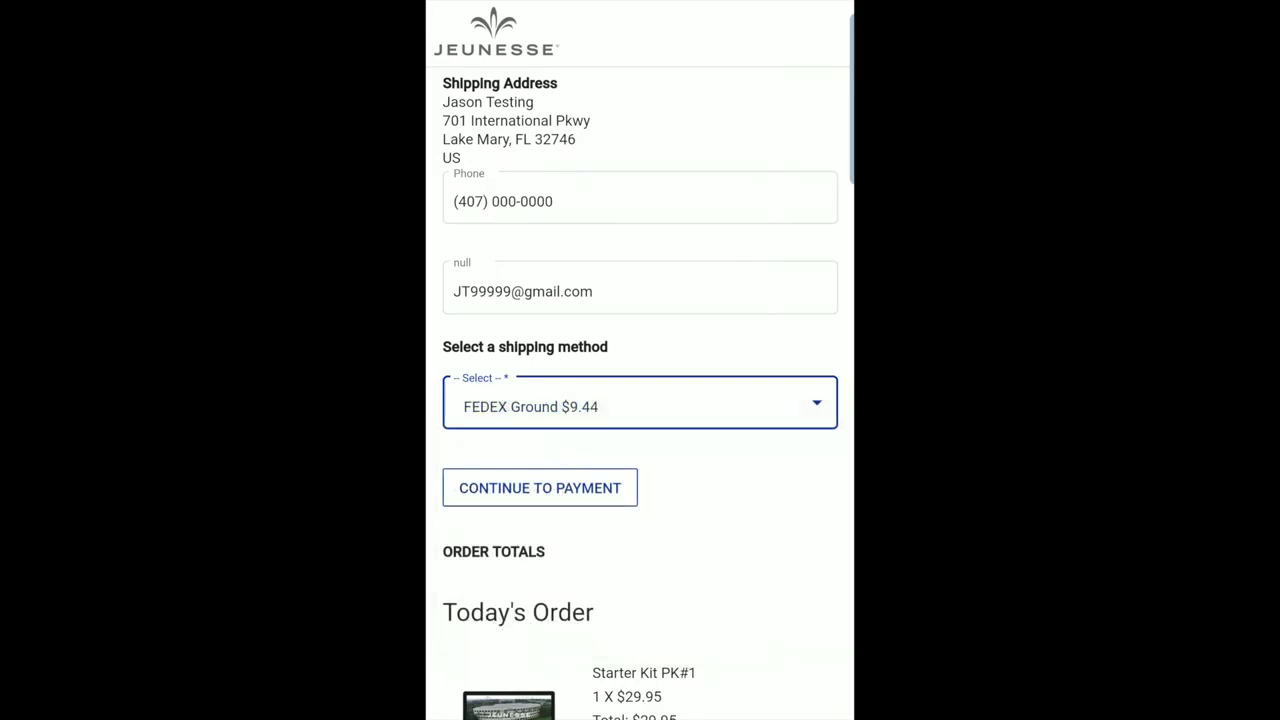
click(540, 487)
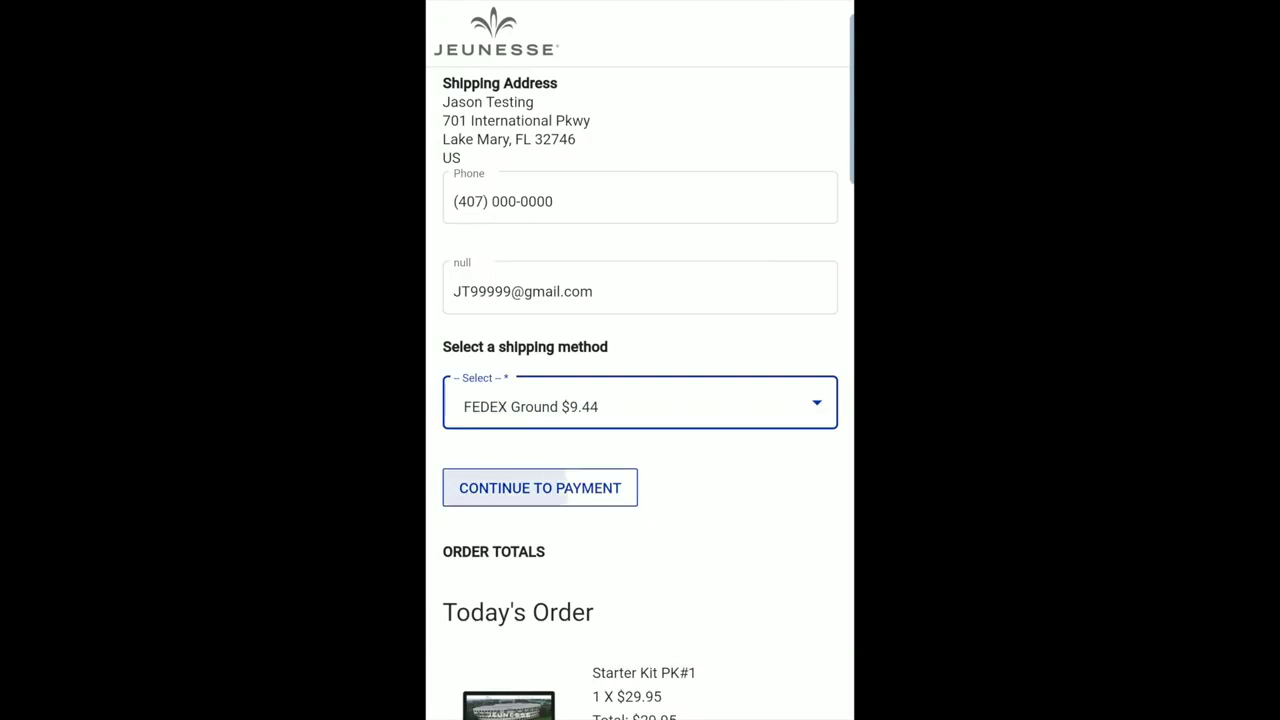
click(540, 487)
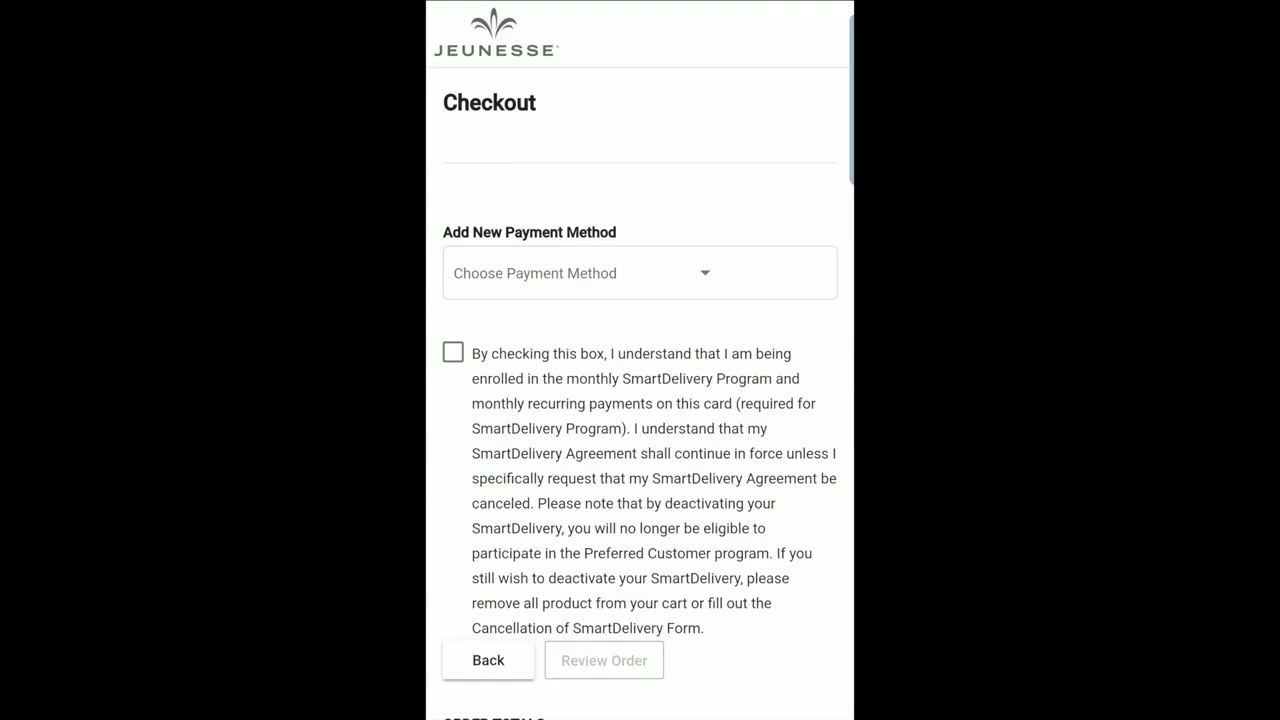
Choose CreditCard as the payment method and enter the card details with 12/2020 expiry.
click(575, 273)
click(650, 277)
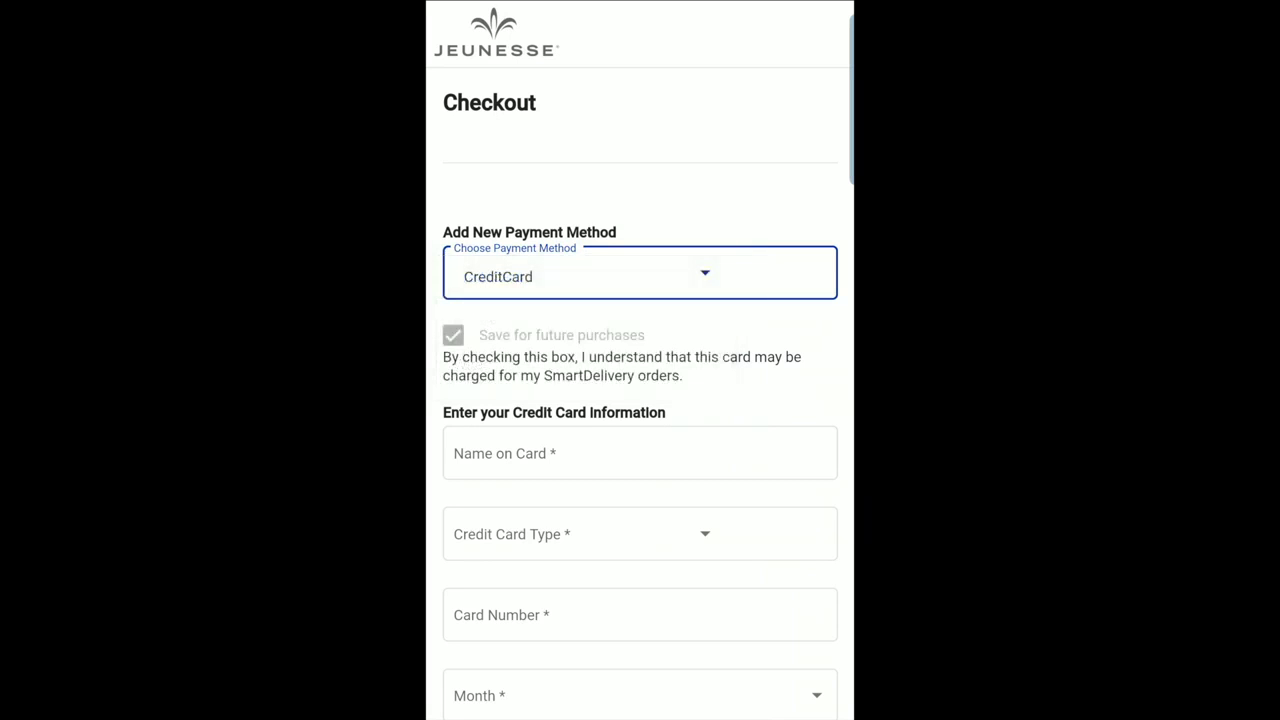
scroll(640, 400, down, 3)
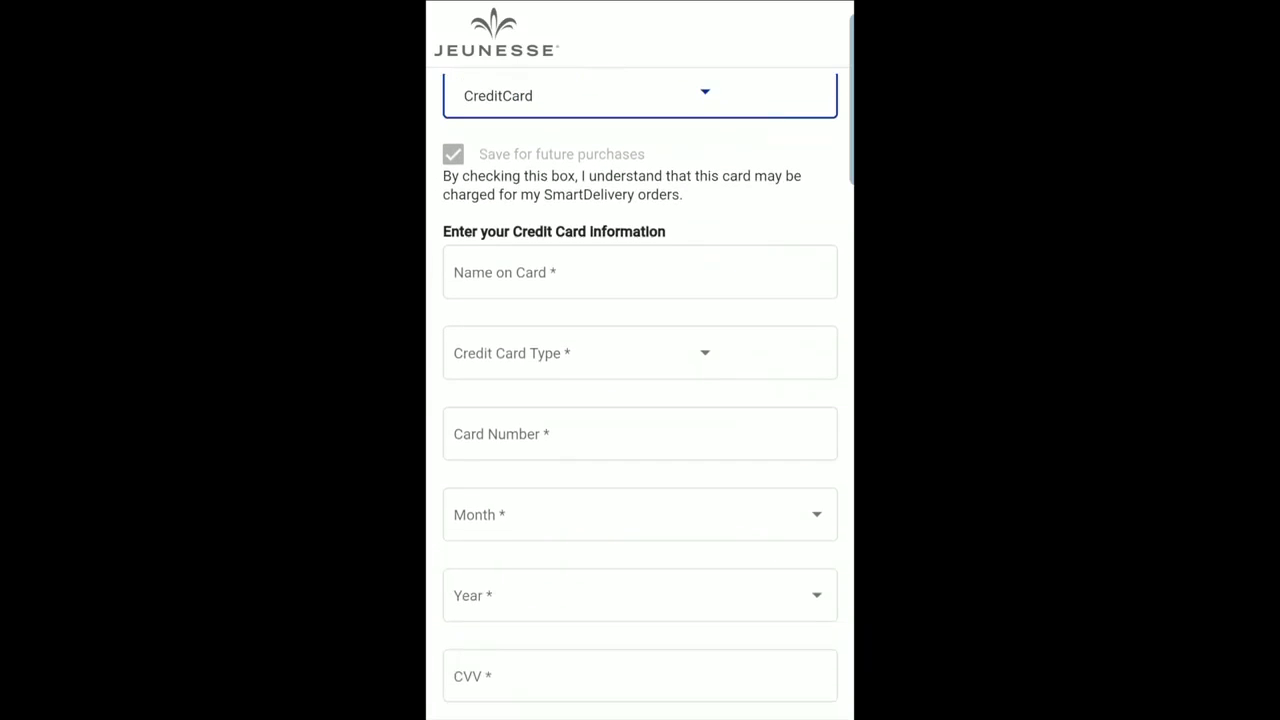
click(640, 434)
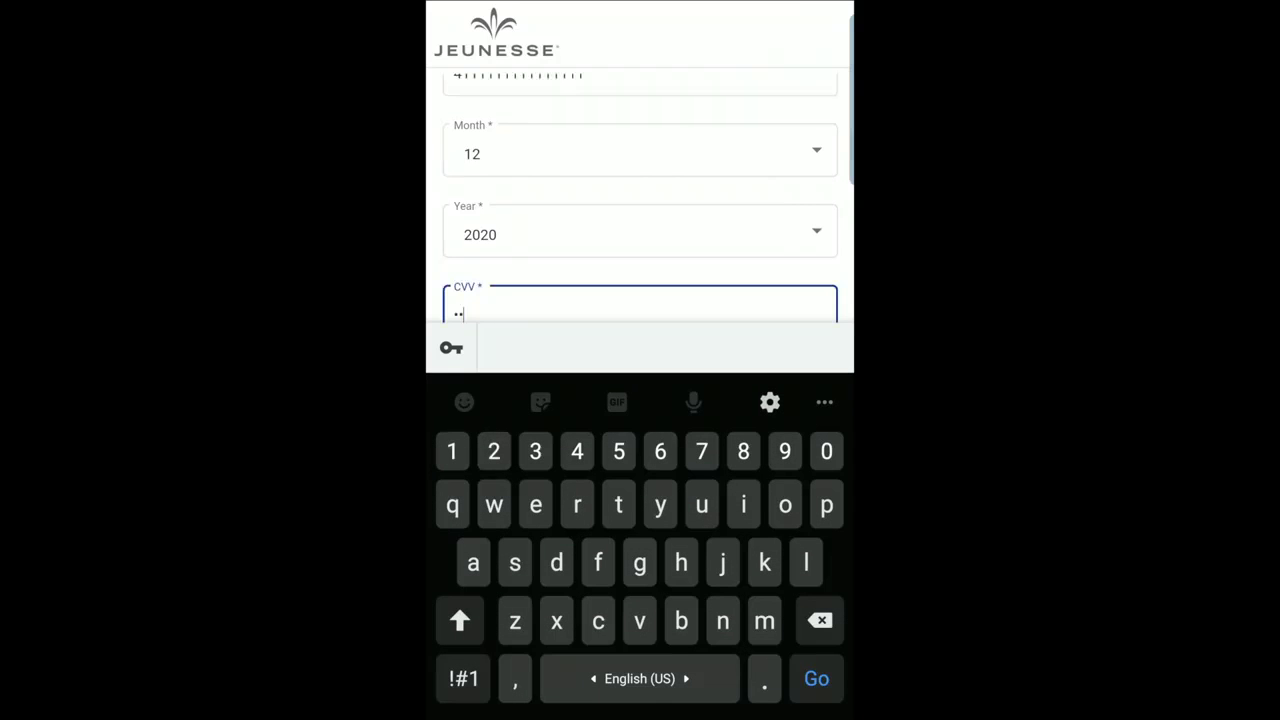
scroll(640, 200, down, 3)
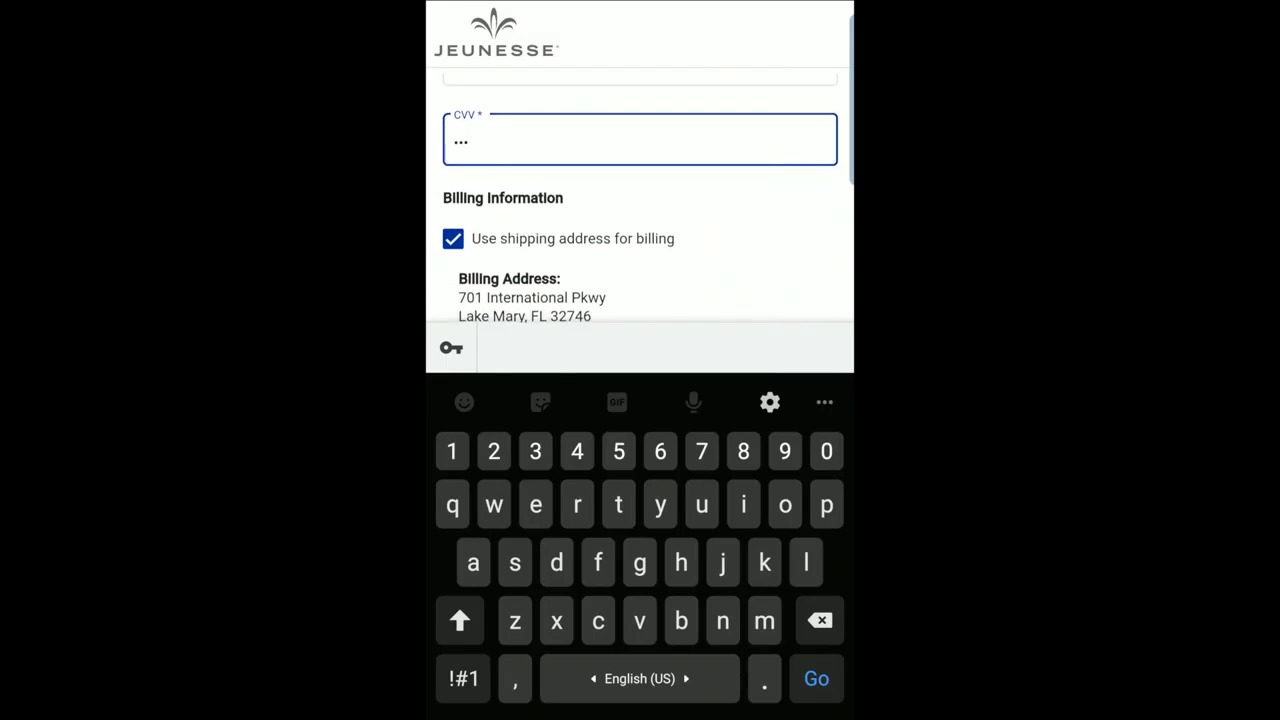
key(Escape)
drag(453, 356, 453, 240)
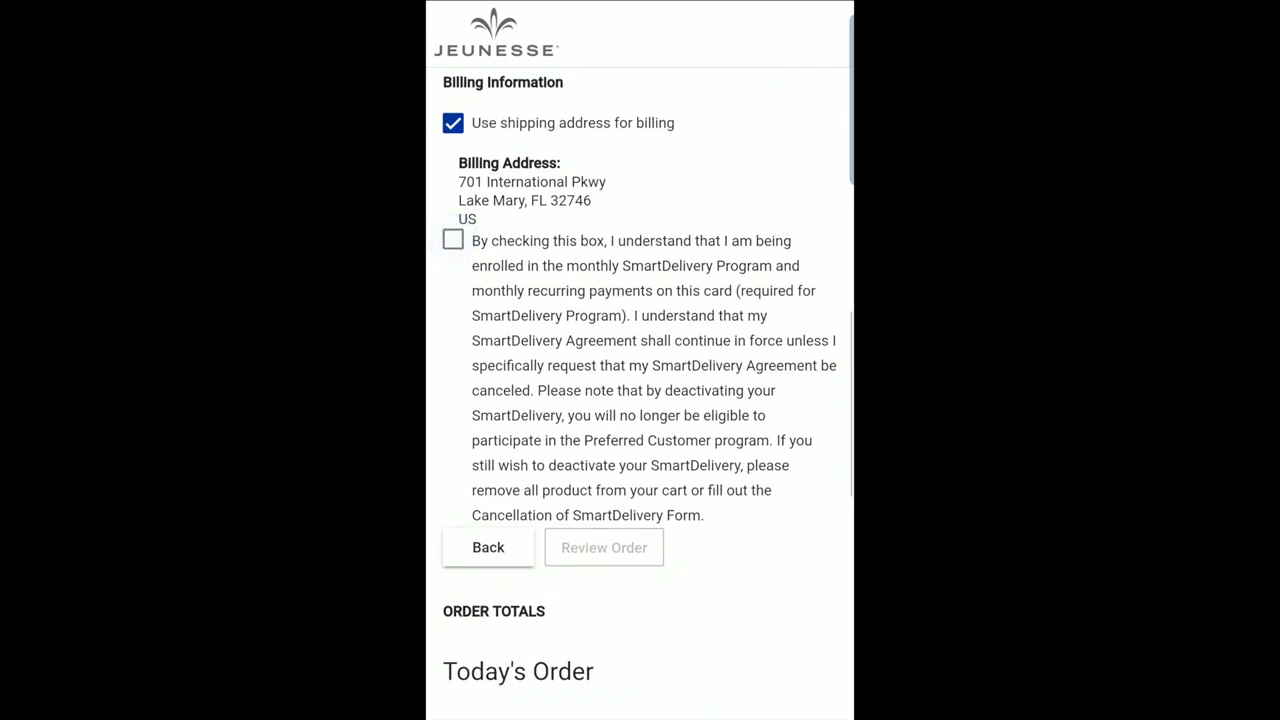
Tick the SmartDelivery enrollment and recurring-payment consent box, then scroll to Review Order.
click(453, 240)
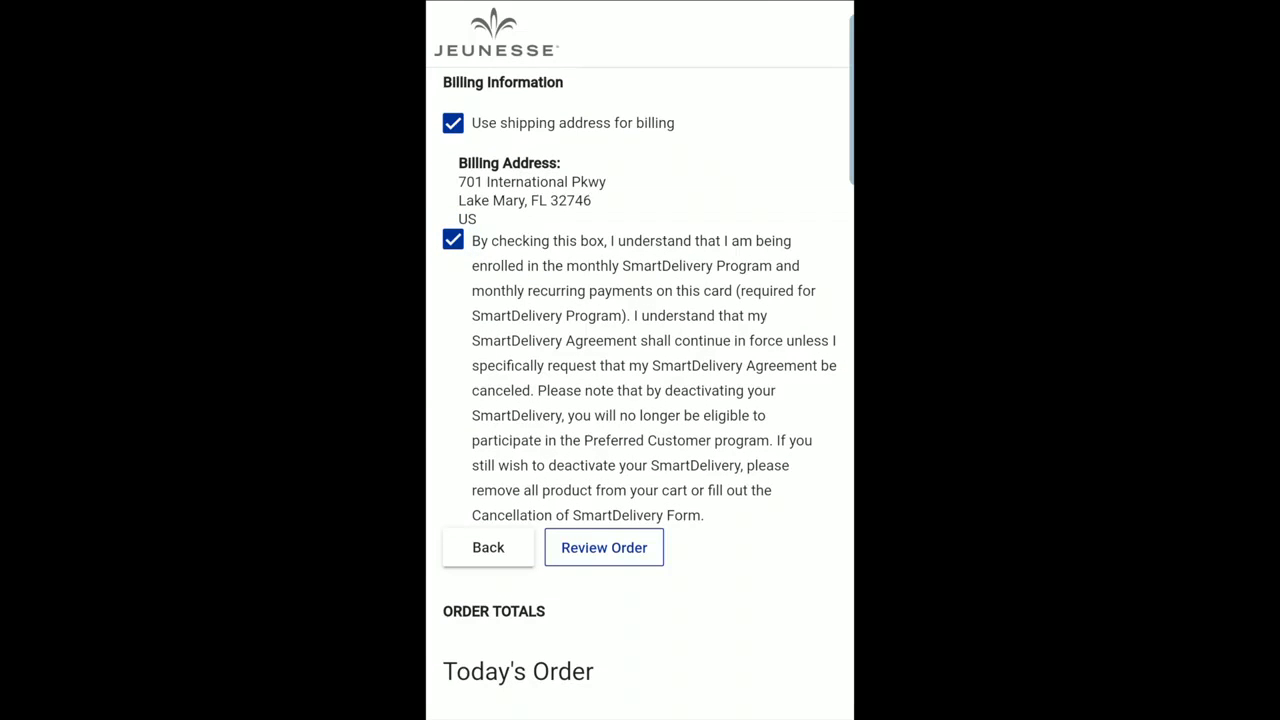
scroll(640, 380, down, 1)
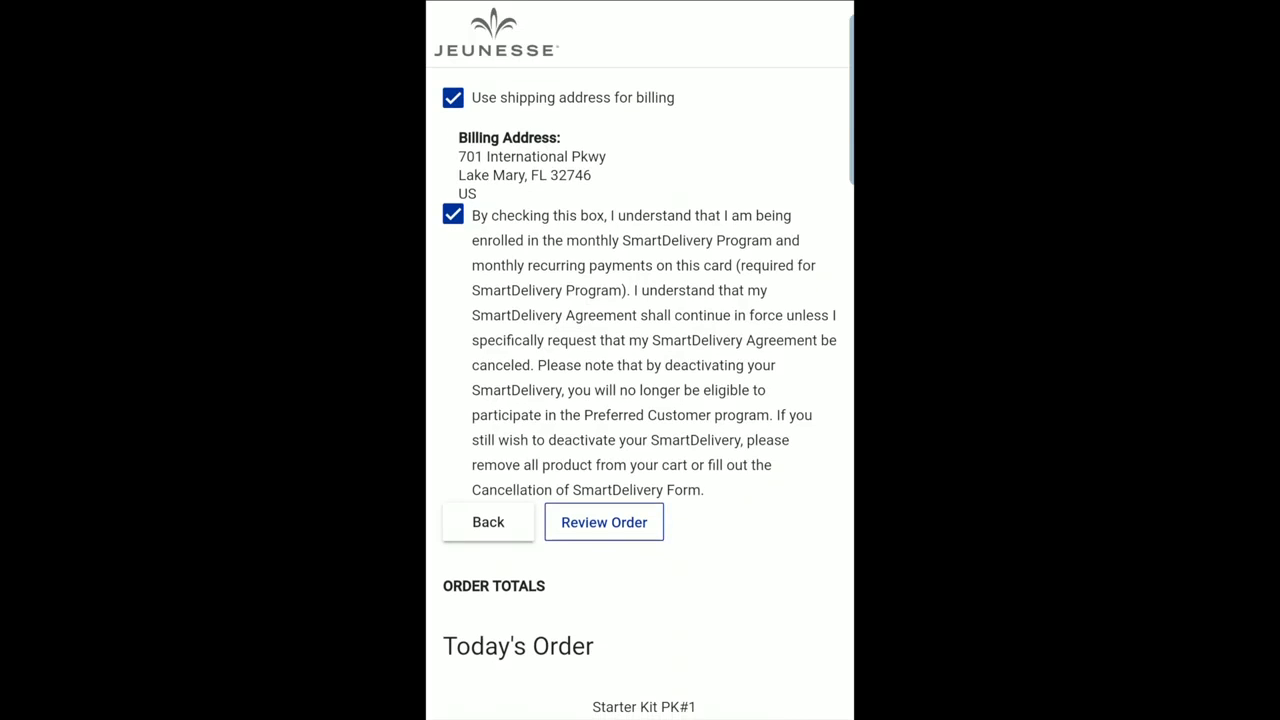
scroll(640, 380, down, 8)
Review the shipping, FEDEX Ground and credit card details, then submit the order.
scroll(640, 407, down, 1)
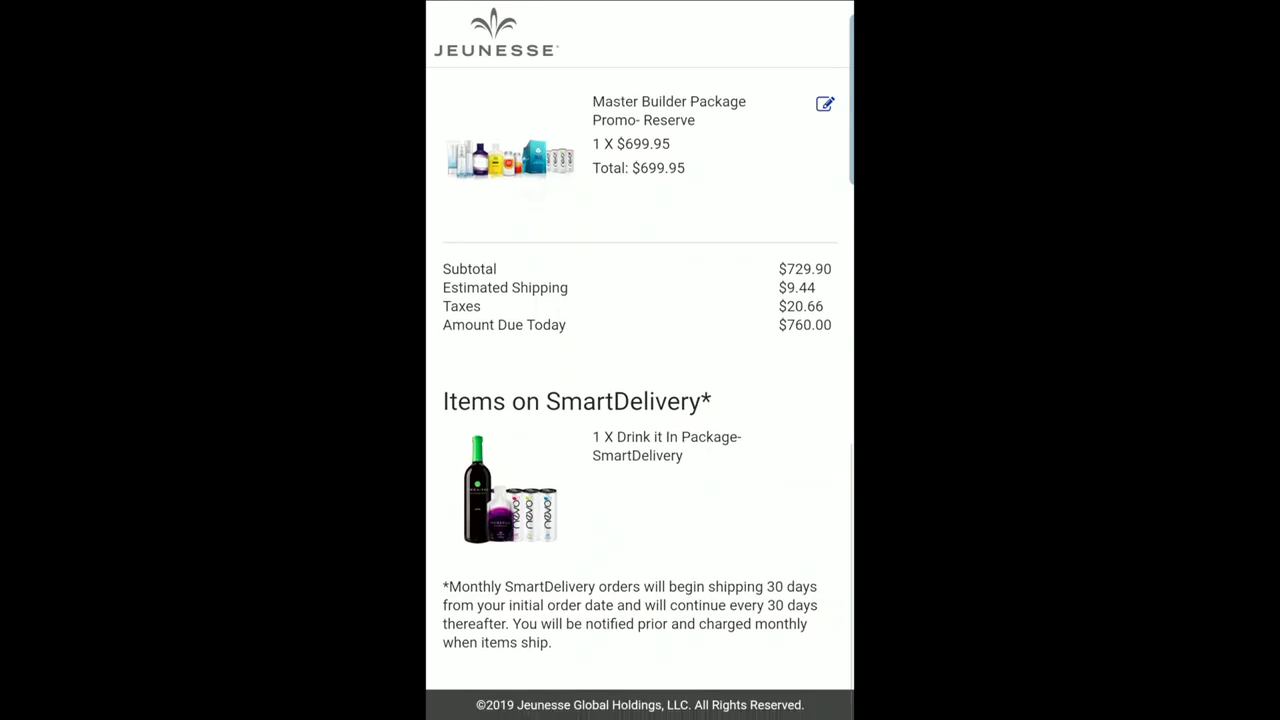
scroll(640, 400, up, 6)
scroll(640, 400, up, 5)
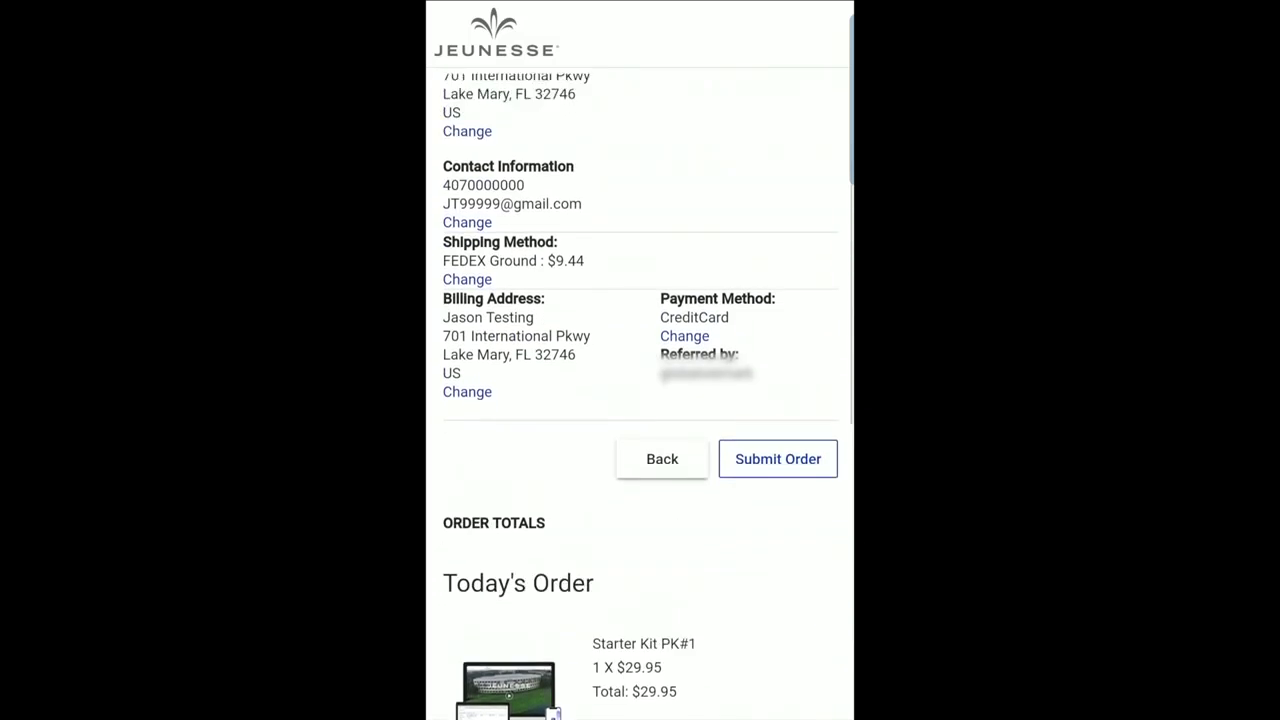
scroll(640, 400, down, 2)
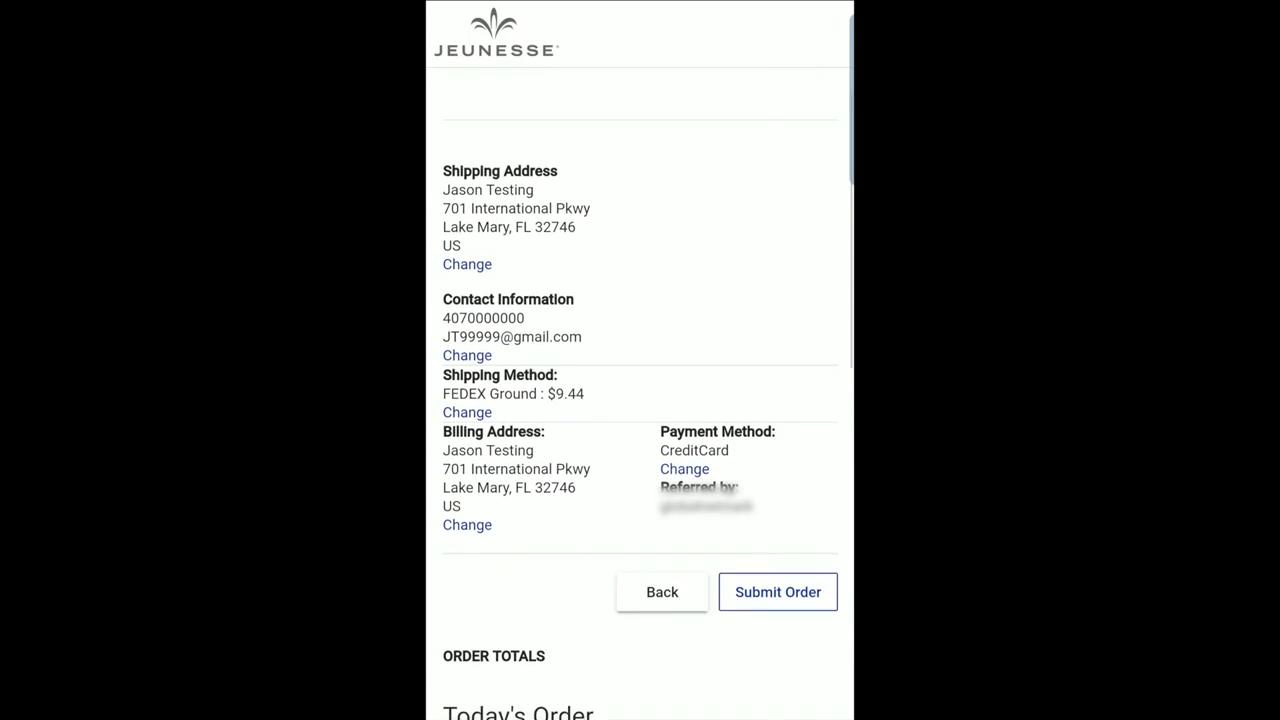
click(778, 551)
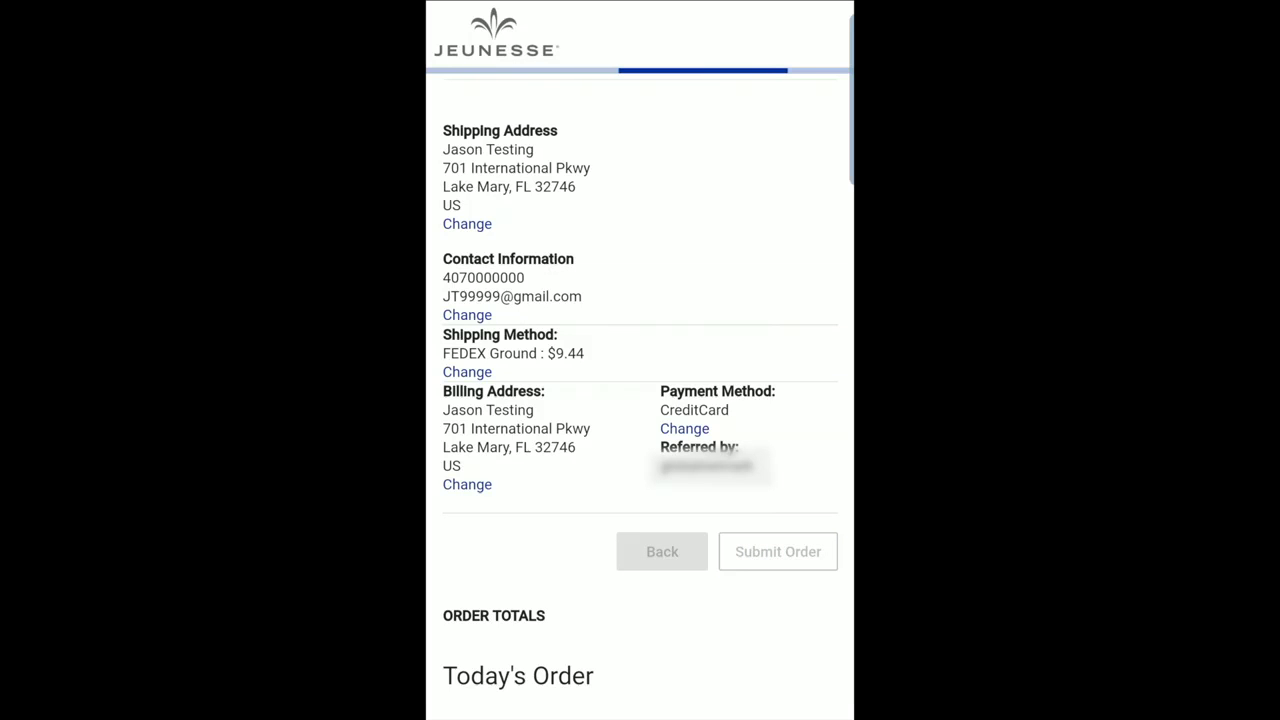